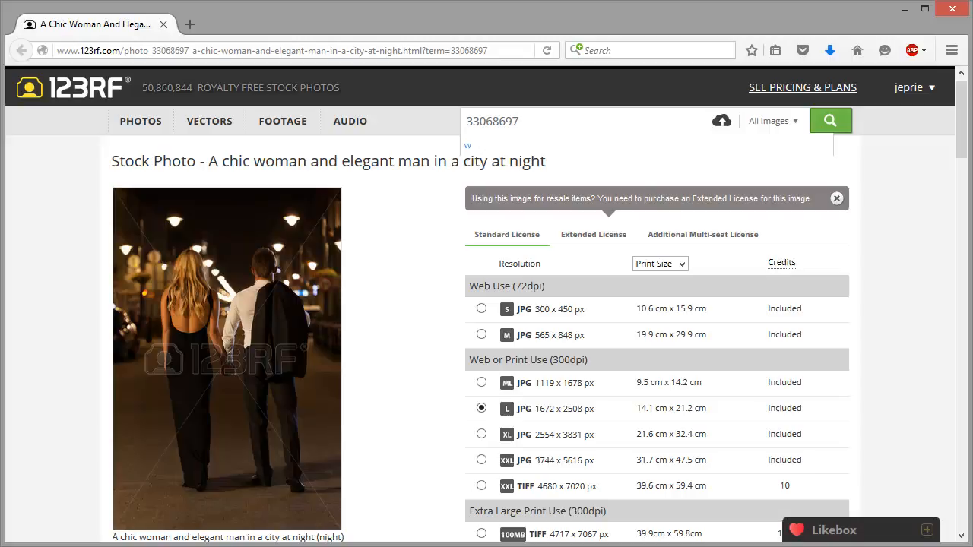
Enter "night lights" as the search term for stock photos on 123RF
drag(552, 120, 446, 121)
click(591, 121)
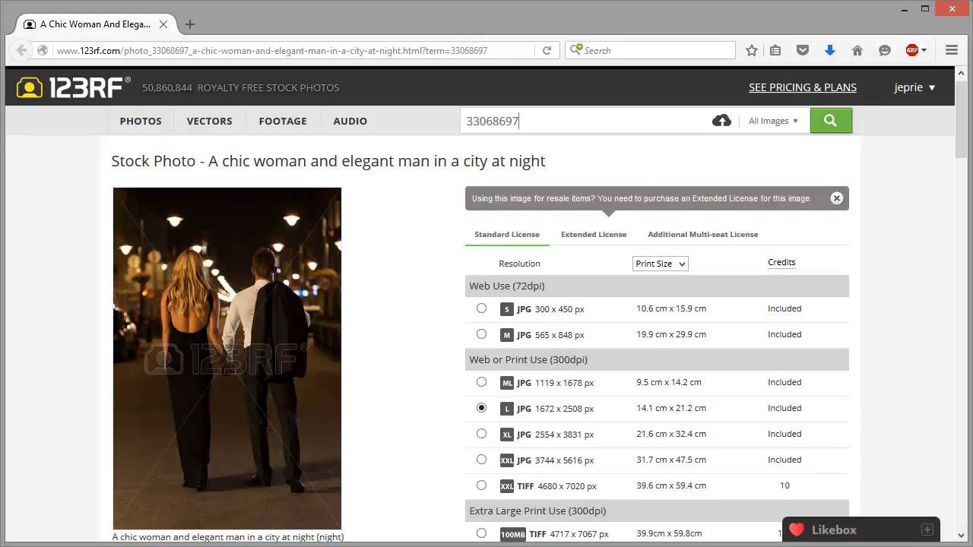
key(ctrl+a)
text(night)
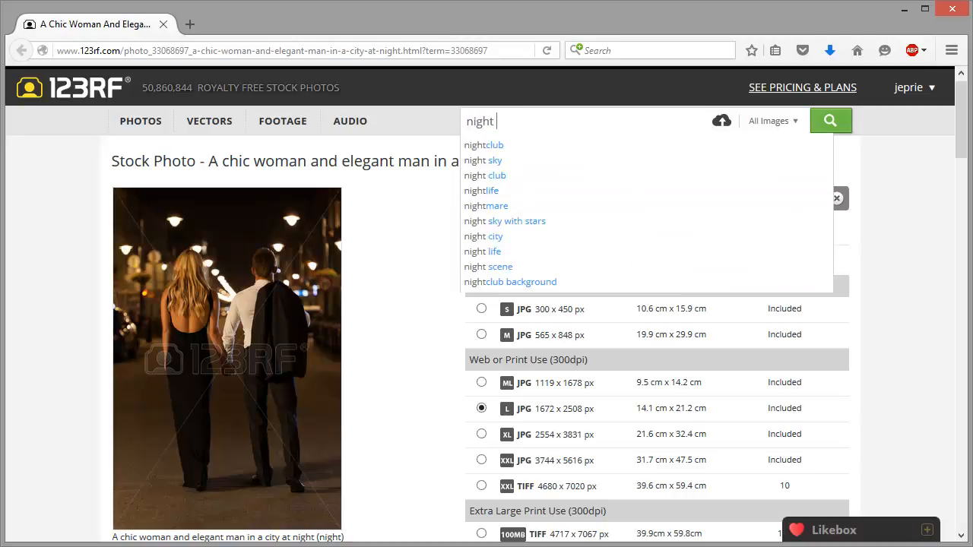
text(lights)
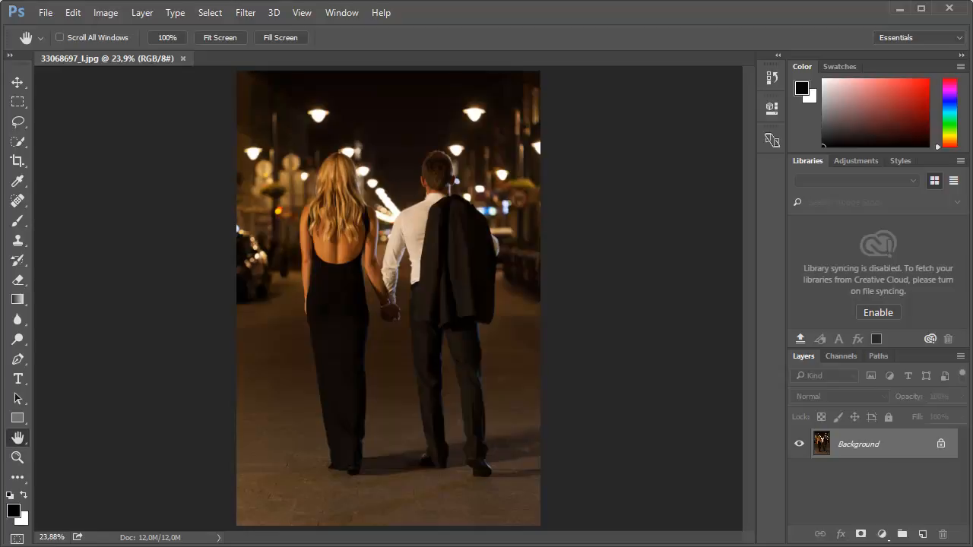
Switch to Photoshop and resize the couple photo to a width of 800 pixels, keeping its proportions
click(107, 13)
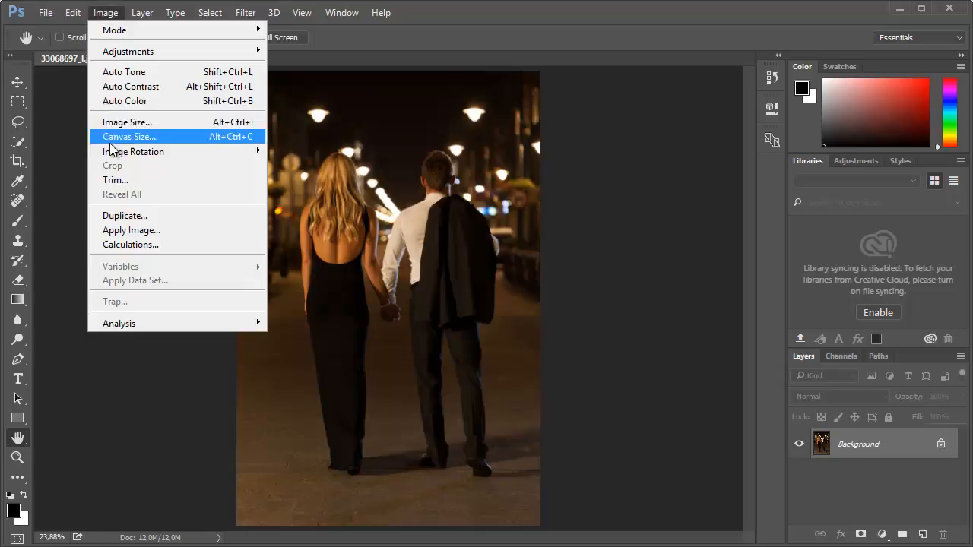
click(169, 122)
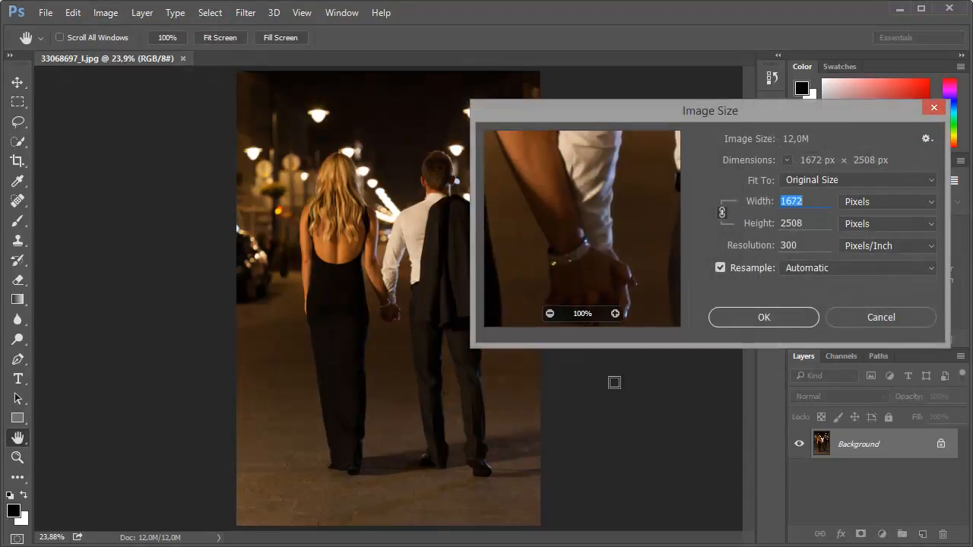
drag(661, 112, 489, 75)
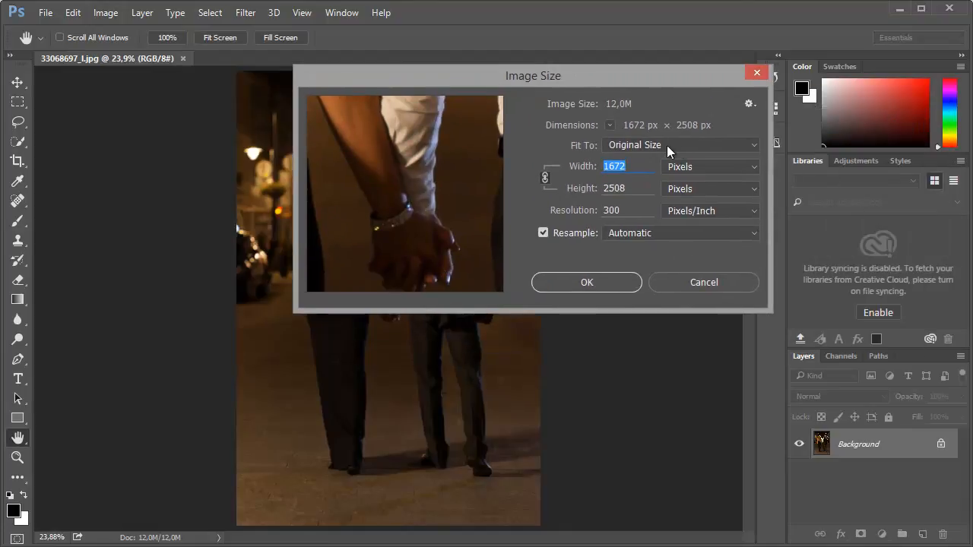
text(1)
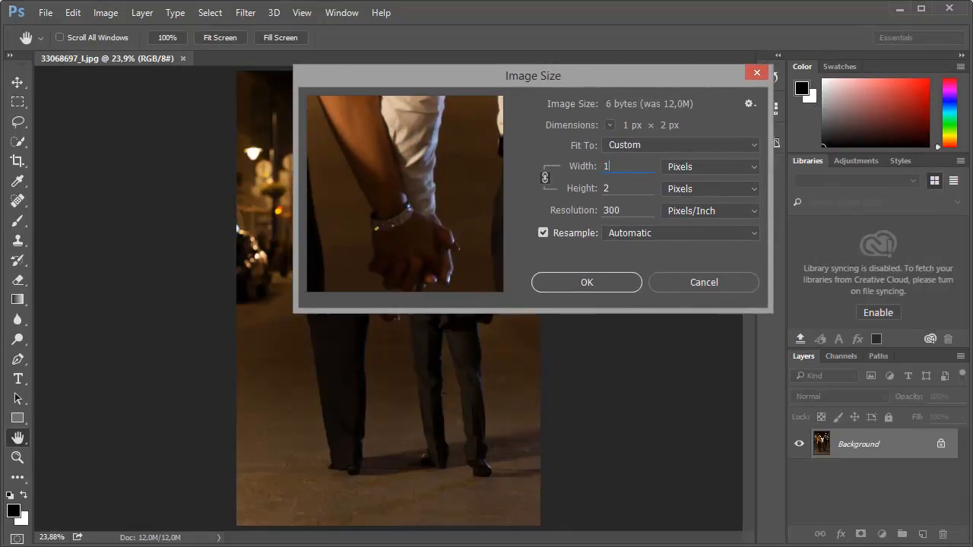
text(000)
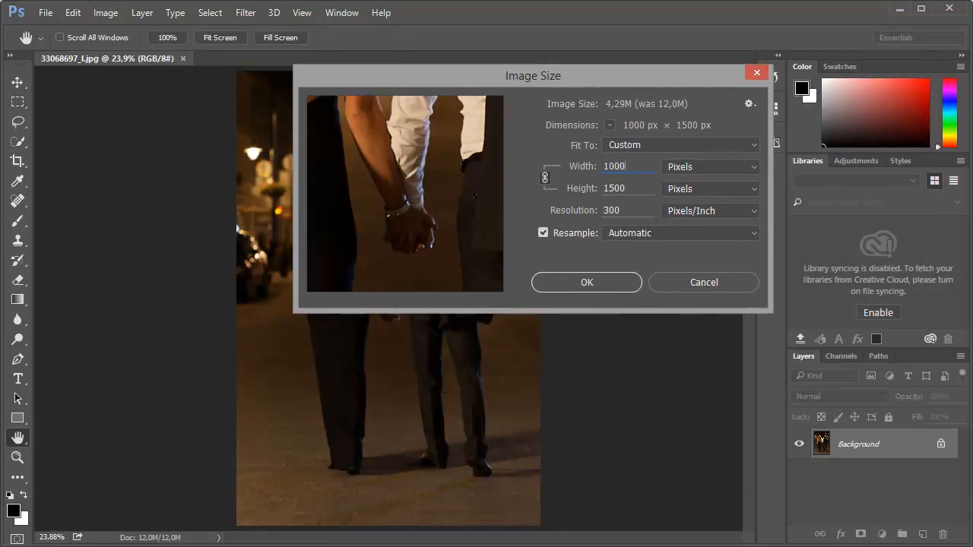
drag(604, 166, 614, 166)
text(8)
key(Return)
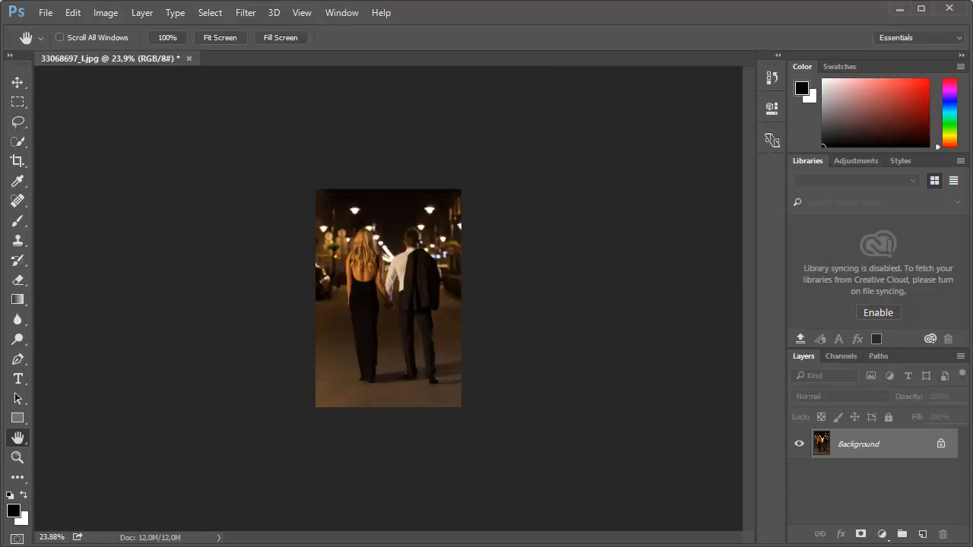
Add a new empty path to the resized photo's document
click(302, 13)
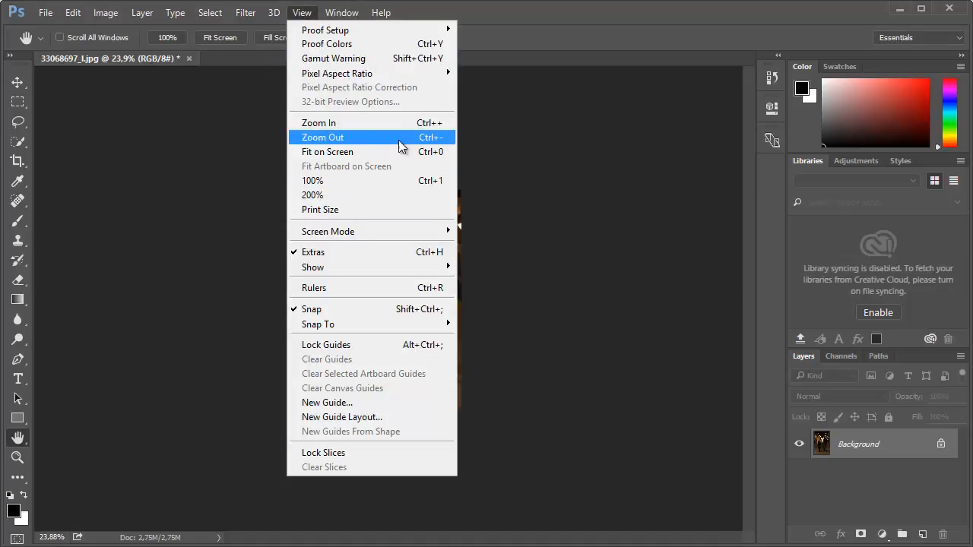
click(415, 181)
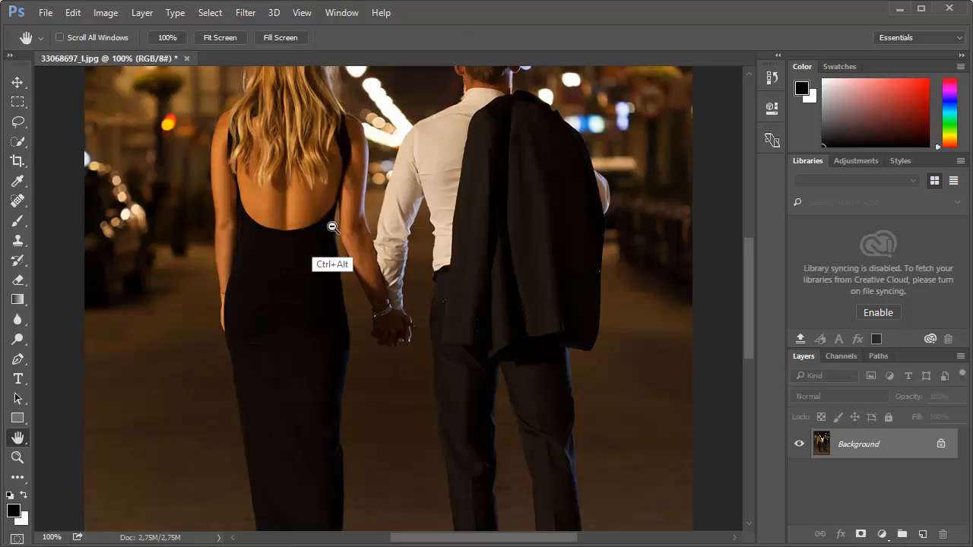
ctrl+alt+click(428, 246)
ctrl+alt+click(428, 249)
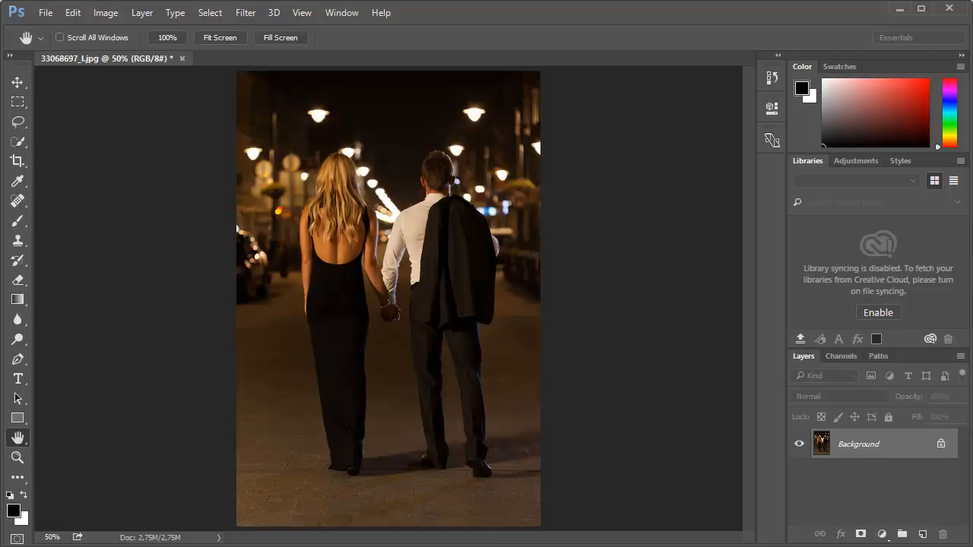
click(878, 357)
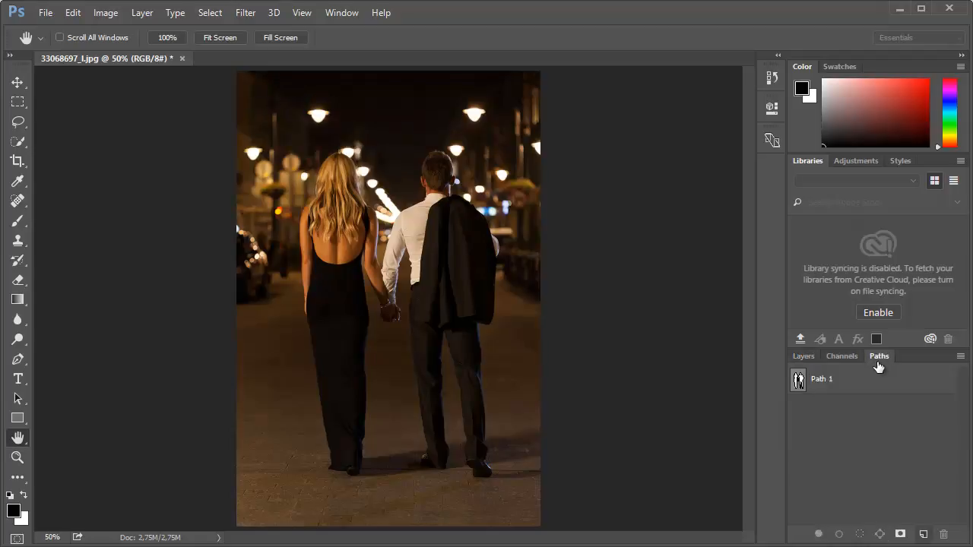
click(922, 534)
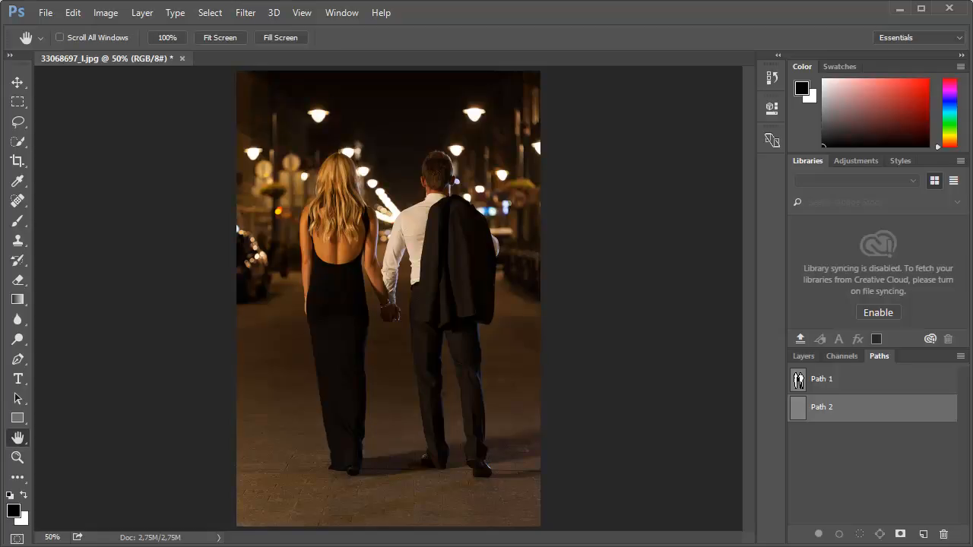
Trace the sole and heel of the man's left shoe with the Pen tool, ending at the lower trouser cuff
click(18, 359)
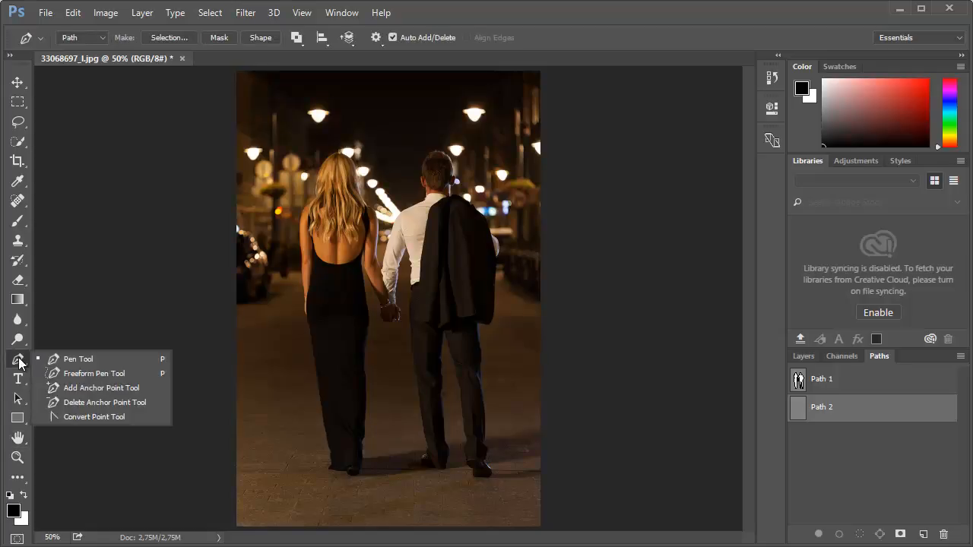
click(32, 361)
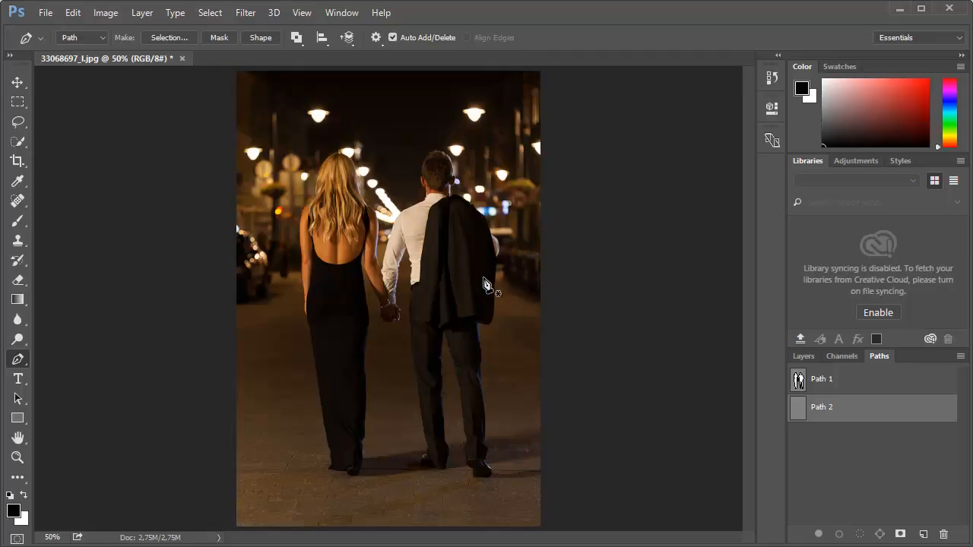
ctrl+click(435, 344)
ctrl+click(440, 367)
ctrl+click(440, 367)
drag(436, 426, 354, 189)
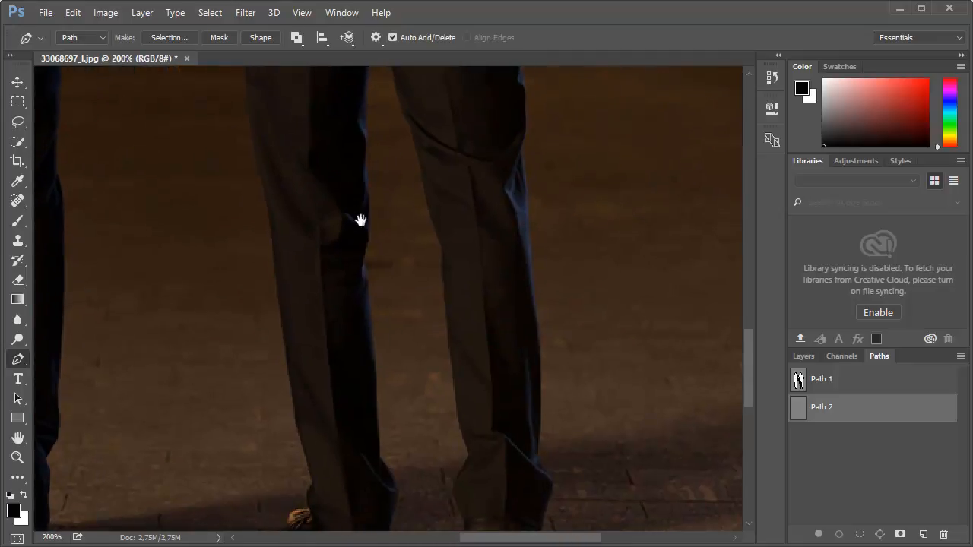
ctrl+click(377, 343)
drag(377, 343, 366, 92)
ctrl+click(372, 301)
ctrl+click(372, 301)
drag(378, 335, 319, 209)
ctrl+click(328, 279)
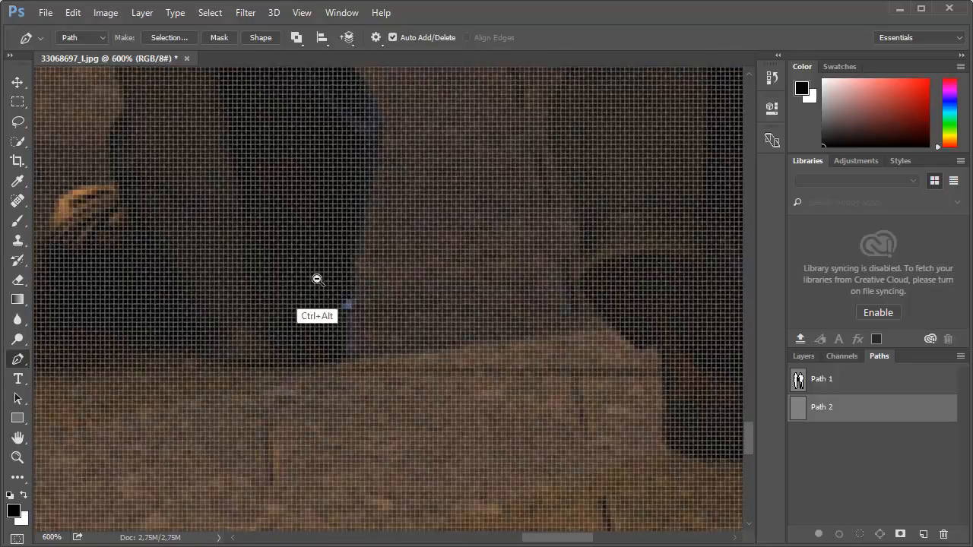
ctrl+alt+click(315, 276)
drag(322, 284, 372, 298)
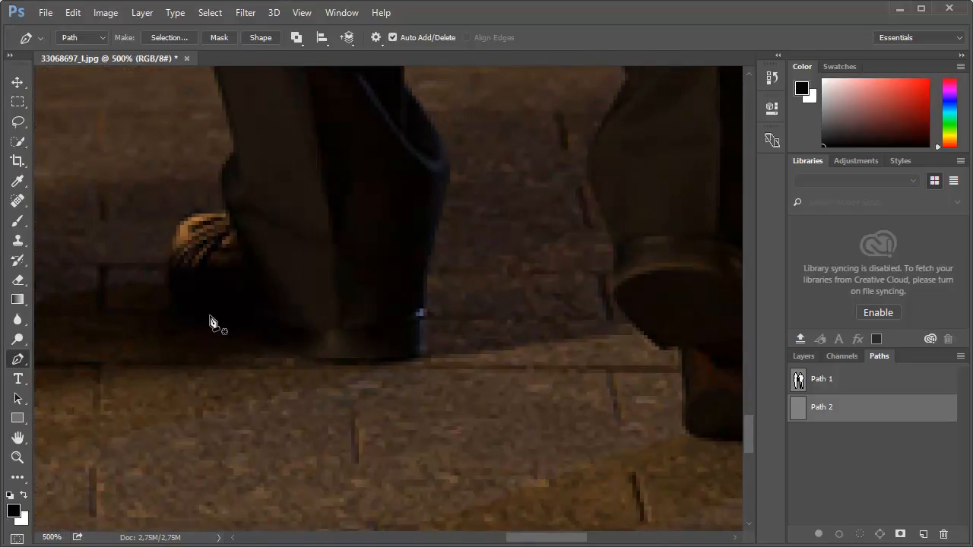
click(181, 316)
drag(237, 331, 436, 227)
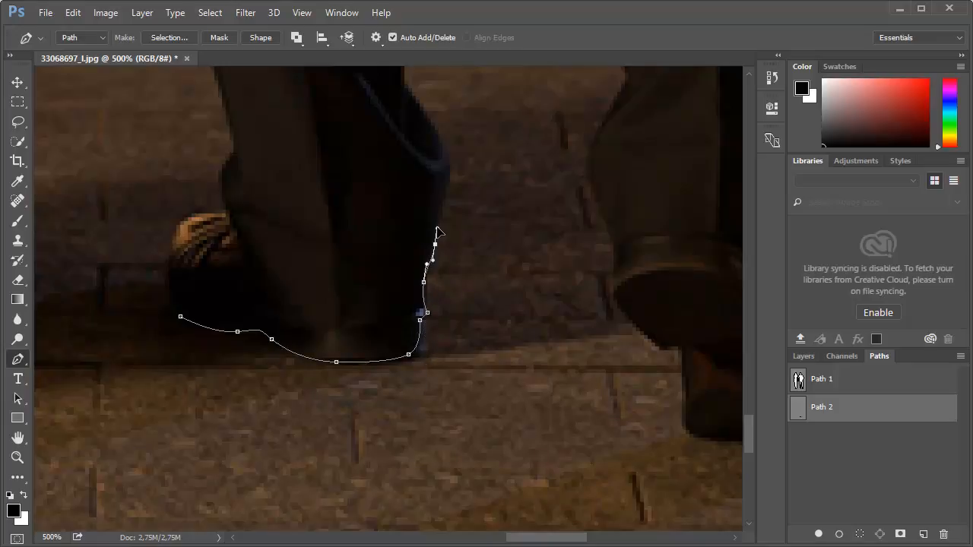
Continue the path up the inner edge of the man's left trouser leg, from the cuff to just below the knee
drag(442, 195, 472, 293)
key(space)
click(424, 234)
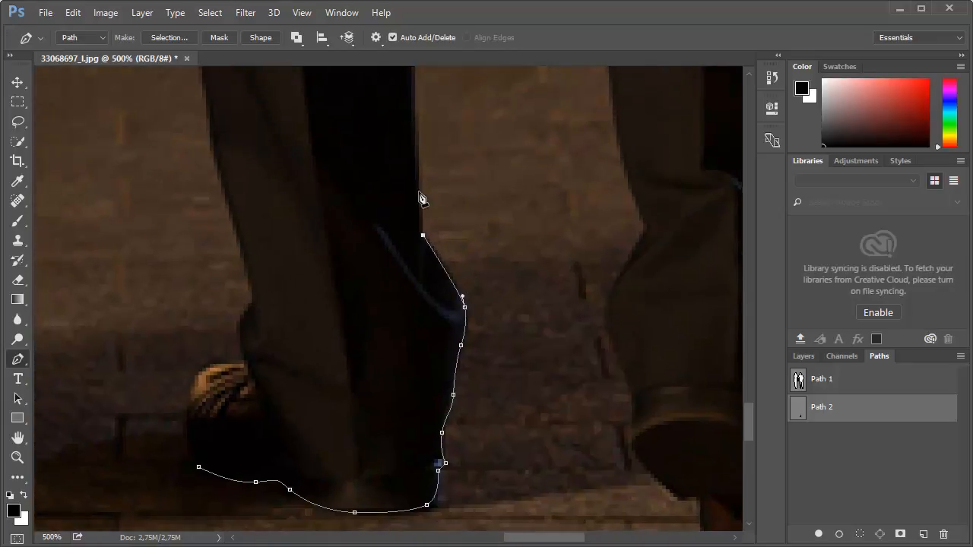
key(space)
drag(435, 179, 447, 352)
drag(436, 238, 441, 315)
key(space)
drag(421, 217, 455, 360)
key(space)
drag(420, 279, 419, 271)
click(411, 249)
click(408, 222)
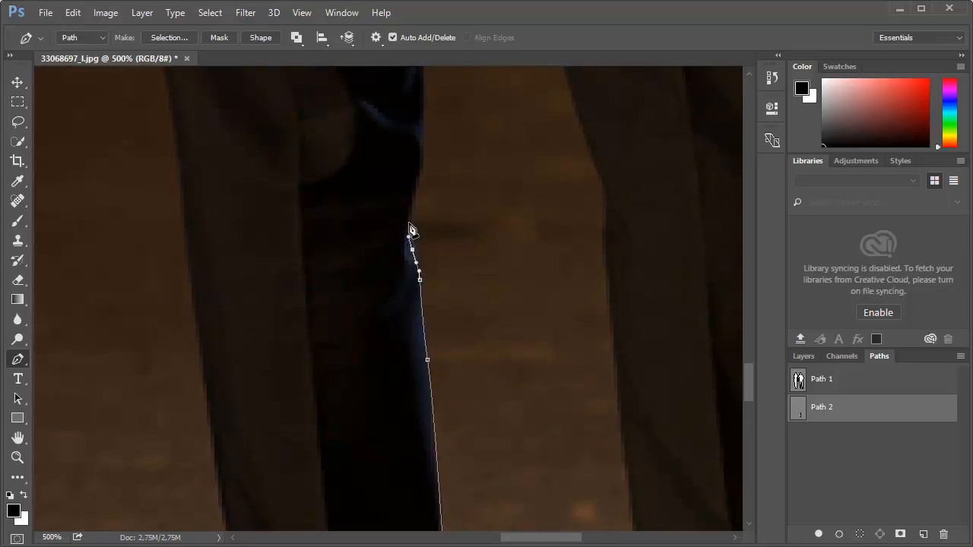
Extend the path along the inner edge of the left trouser leg from the knee to a corner point at the crotch
mouse_move(416, 173)
mouse_down()
mouse_move(423, 135)
mouse_move(436, 282)
mouse_move(422, 165)
mouse_up()
key(space)
key(space)
drag(436, 153, 437, 306)
drag(423, 248, 424, 224)
drag(423, 142, 442, 323)
key(space)
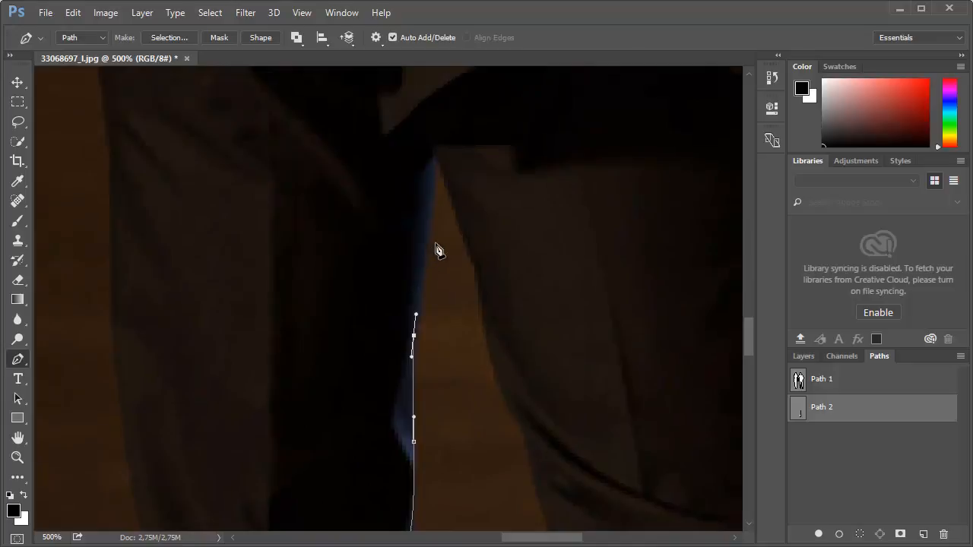
drag(425, 249, 429, 218)
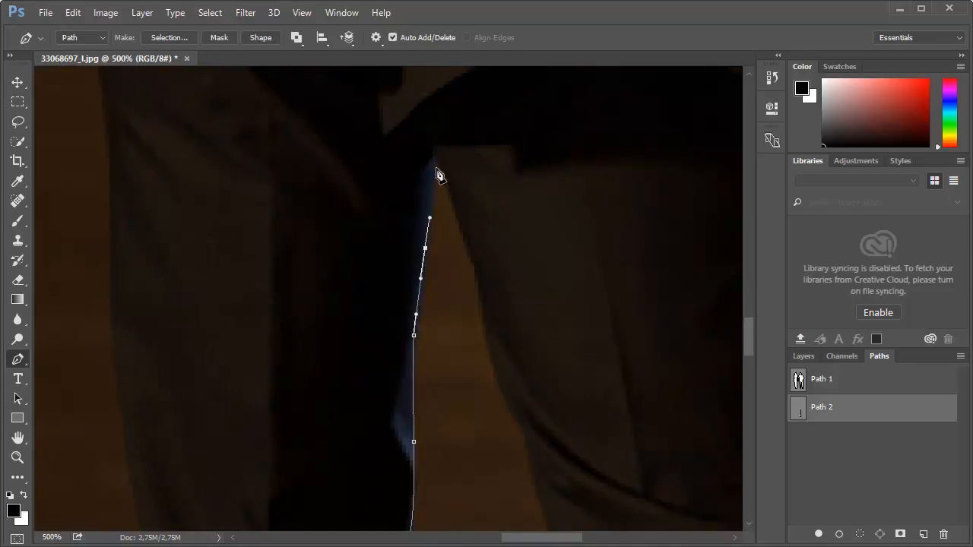
drag(437, 168, 439, 137)
drag(441, 141, 457, 222)
key(alt)
Continue the path down the inner edge of the man's right trouser leg to about knee height
drag(470, 259, 457, 223)
key(space)
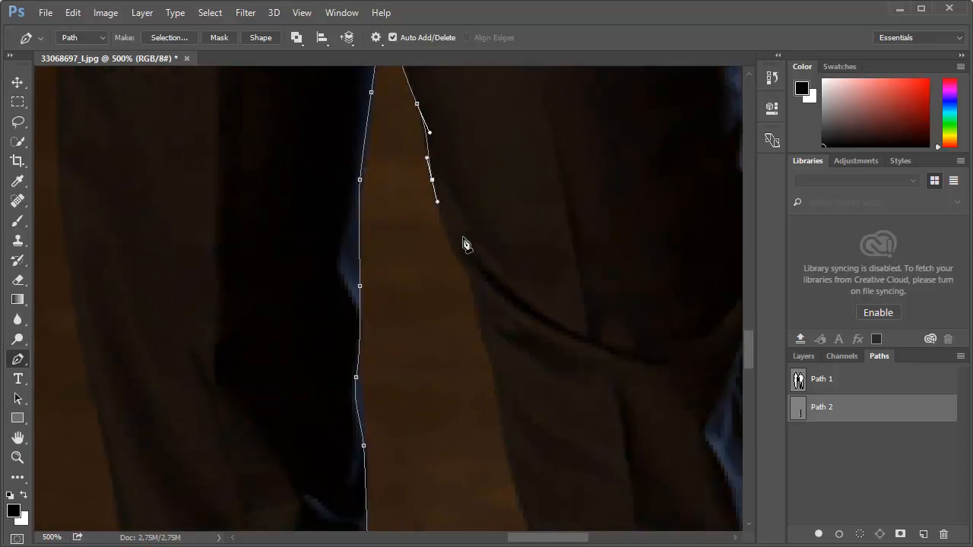
key(space)
drag(506, 282, 355, 268)
drag(371, 324, 381, 354)
drag(390, 393, 434, 220)
key(space)
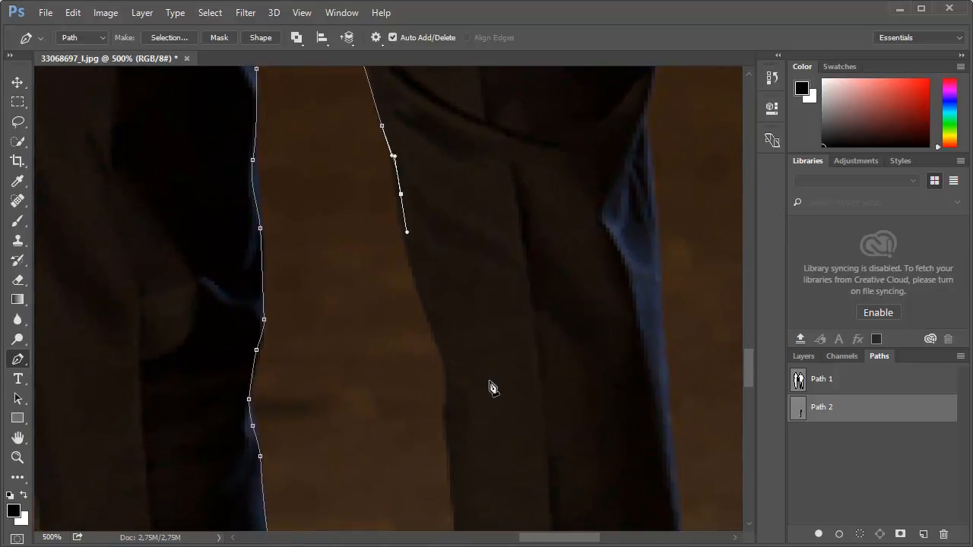
Show the stored Path 1 over the photo and examine its complete outline of the couple
key(ctrl)
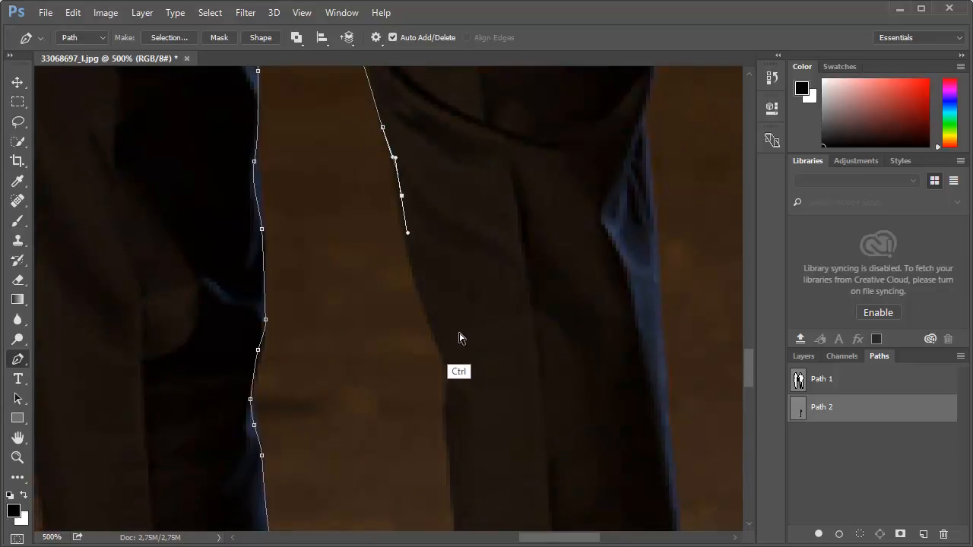
key(ctrl+1)
key(space)
drag(425, 293, 507, 339)
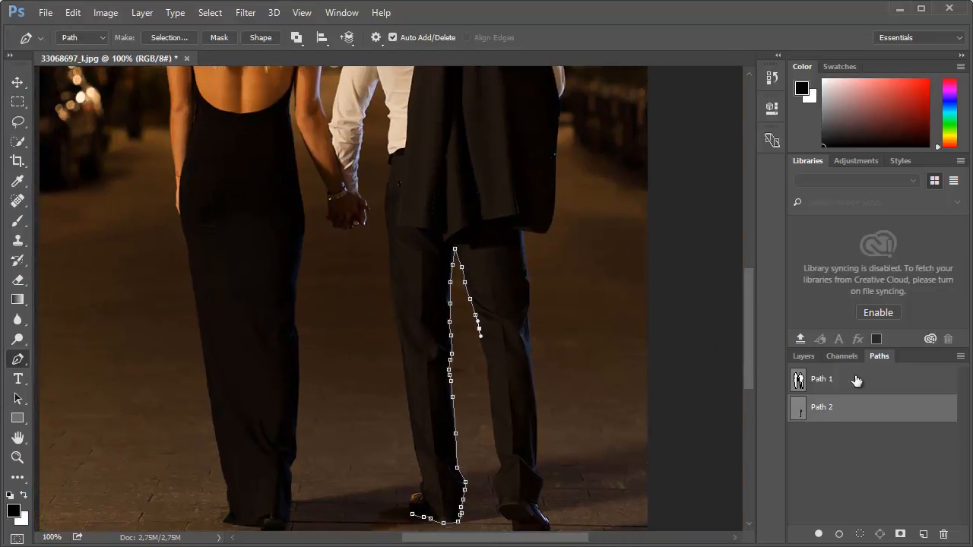
click(829, 379)
ctrl+alt+click(525, 327)
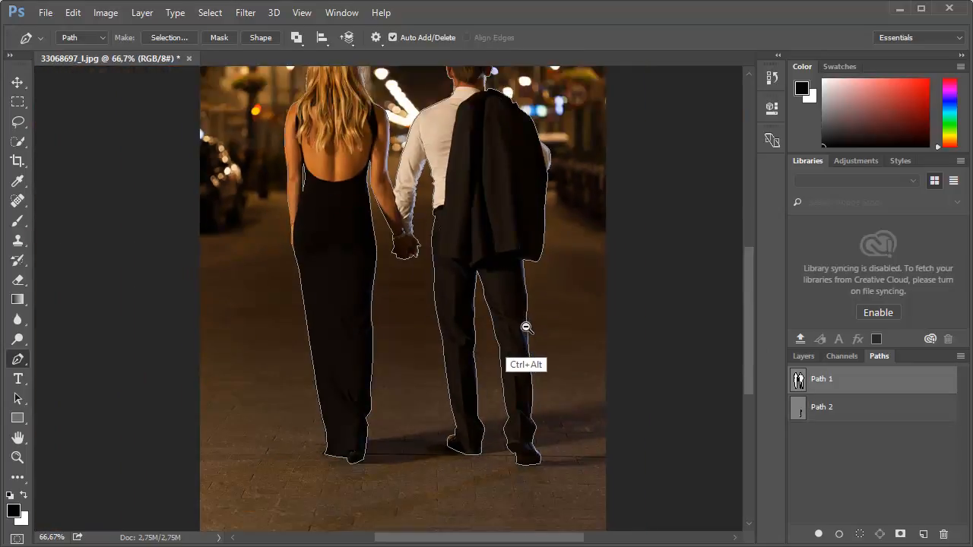
ctrl+alt+click(526, 329)
ctrl+click(451, 287)
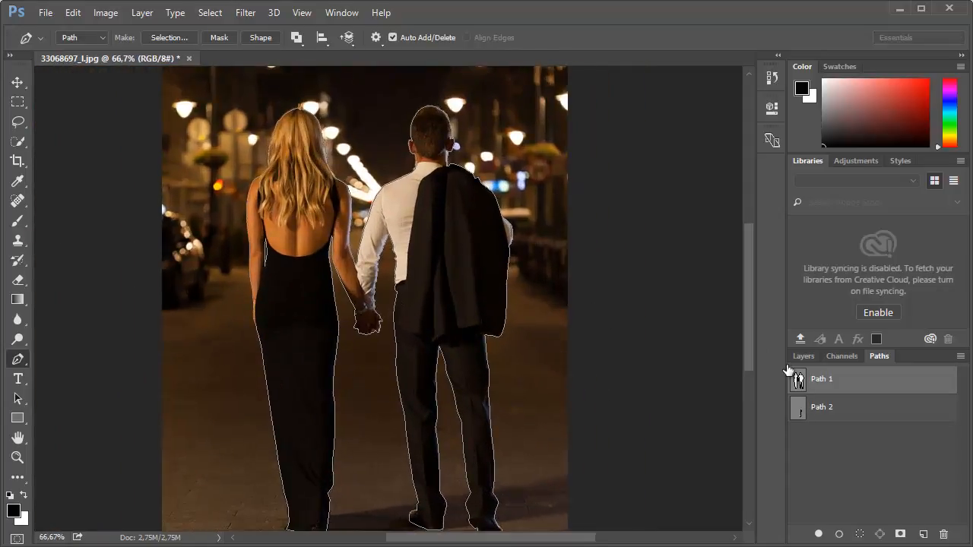
Load Path 1 as a selection around the couple and deselect it again
ctrl+click(798, 379)
key(ctrl+d)
click(910, 384)
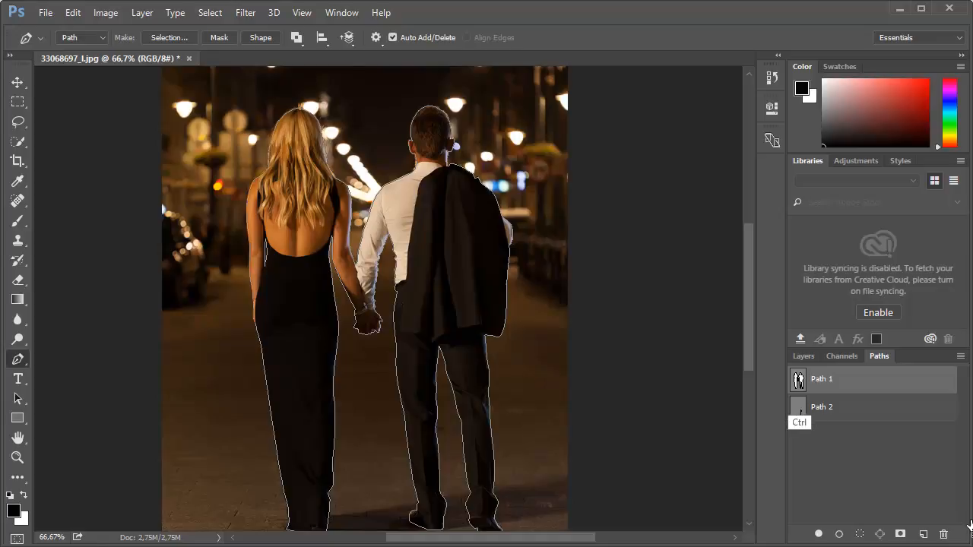
ctrl+click(798, 379)
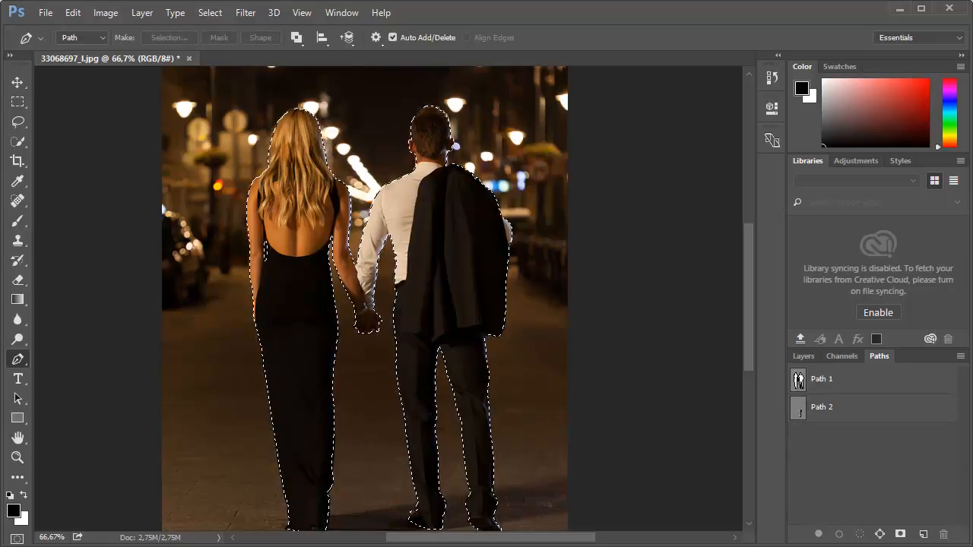
key(ctrl+d)
Fill the image with the white background color while Path 1 is shown, and undo the fill
click(954, 389)
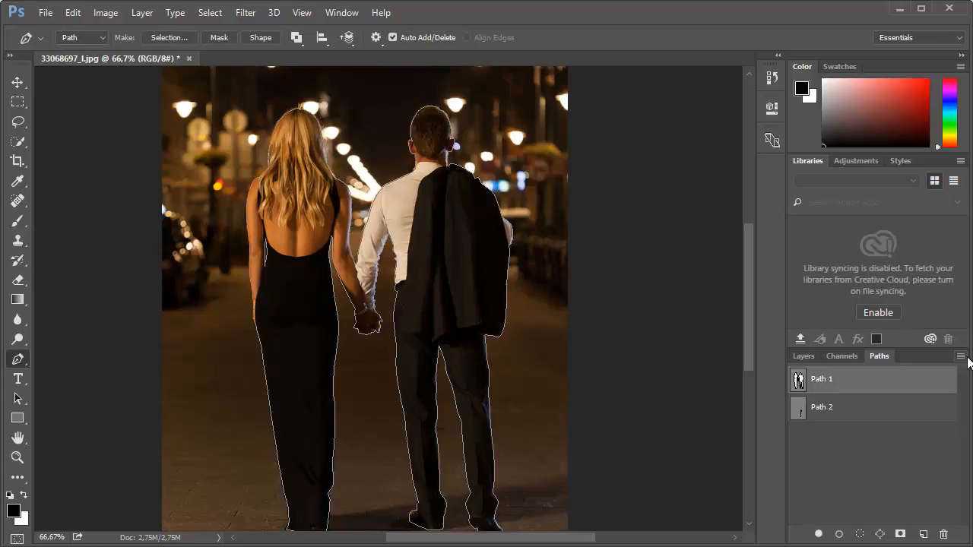
key(ctrl+BackSpace)
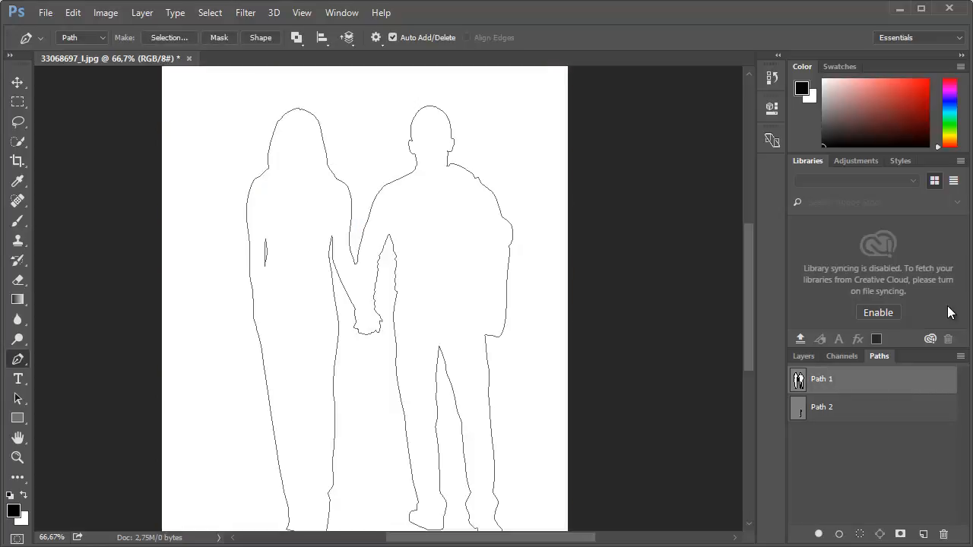
key(ctrl+z)
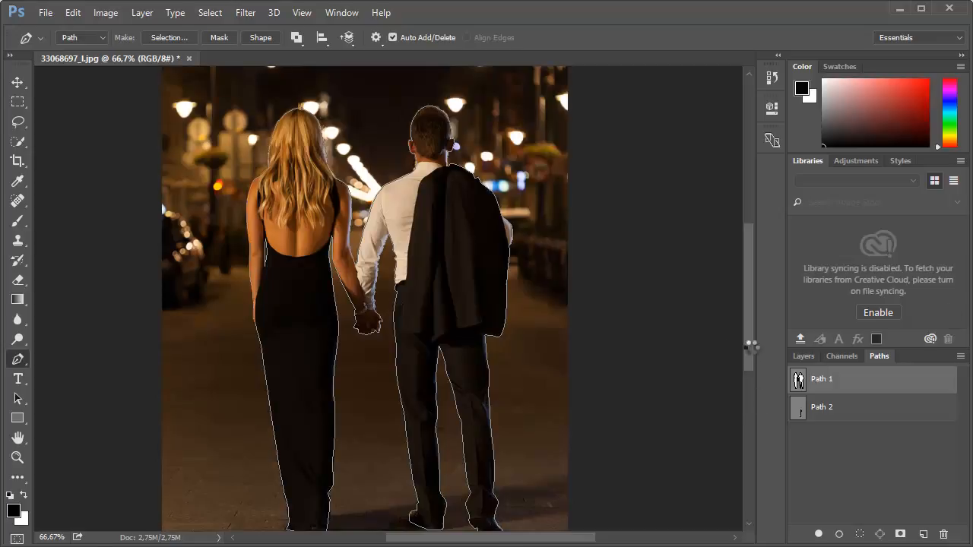
Load Path 1 as a selection and invert it so the background around the couple is selected
key(ctrl+Return)
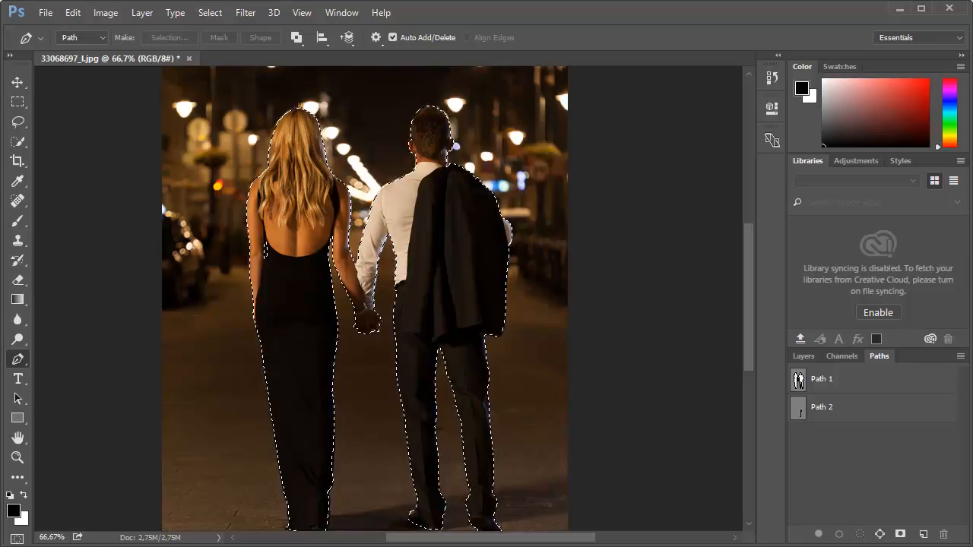
mouse_move(744, 358)
mouse_down()
mouse_move(749, 376)
mouse_move(749, 356)
mouse_up()
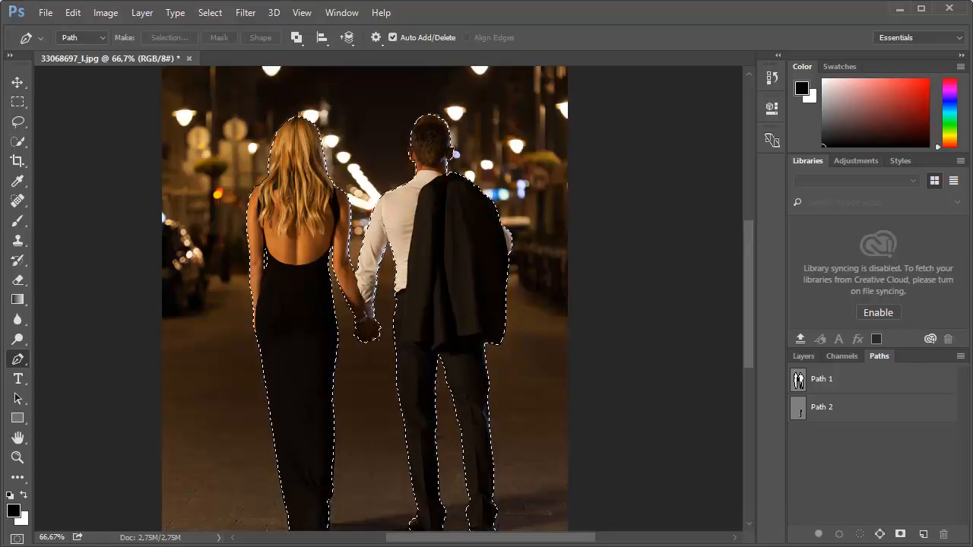
key(ctrl+shift+i)
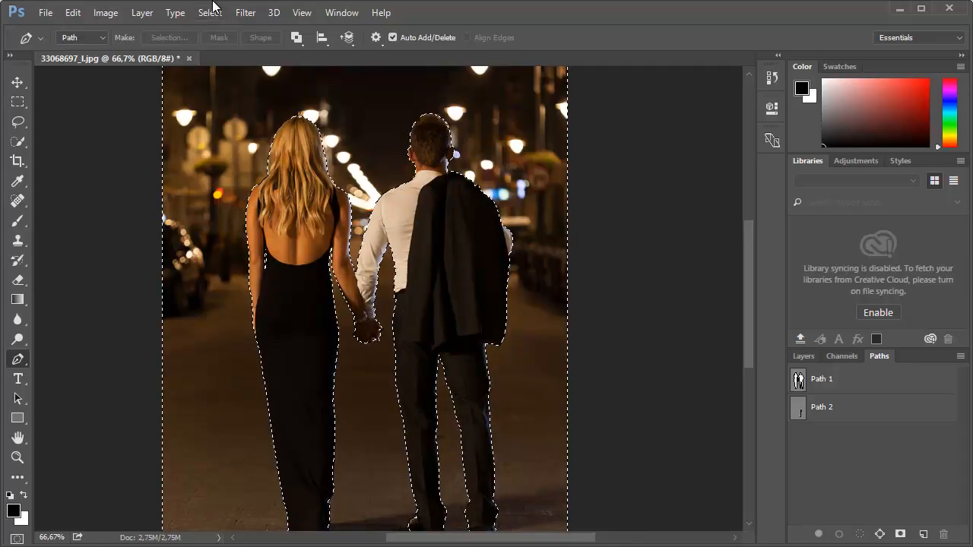
click(210, 13)
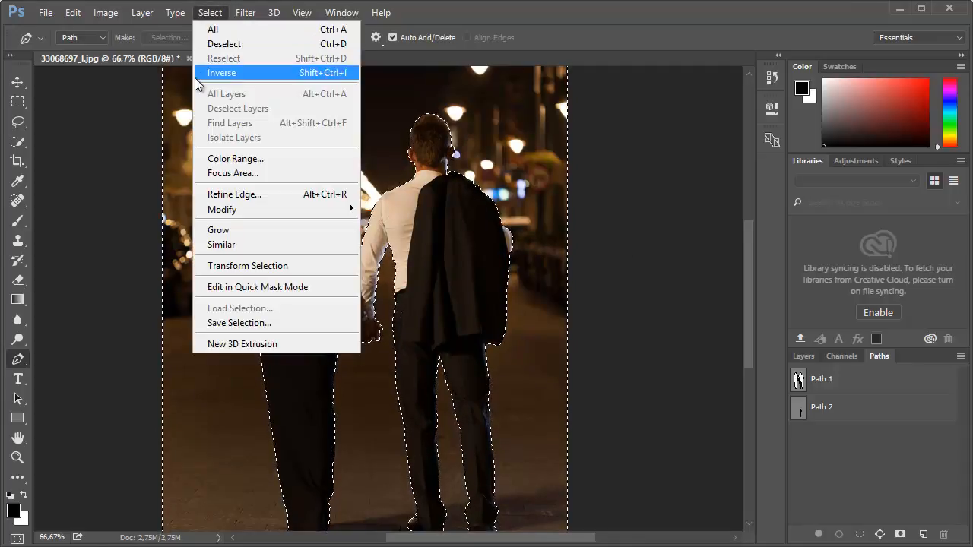
click(632, 32)
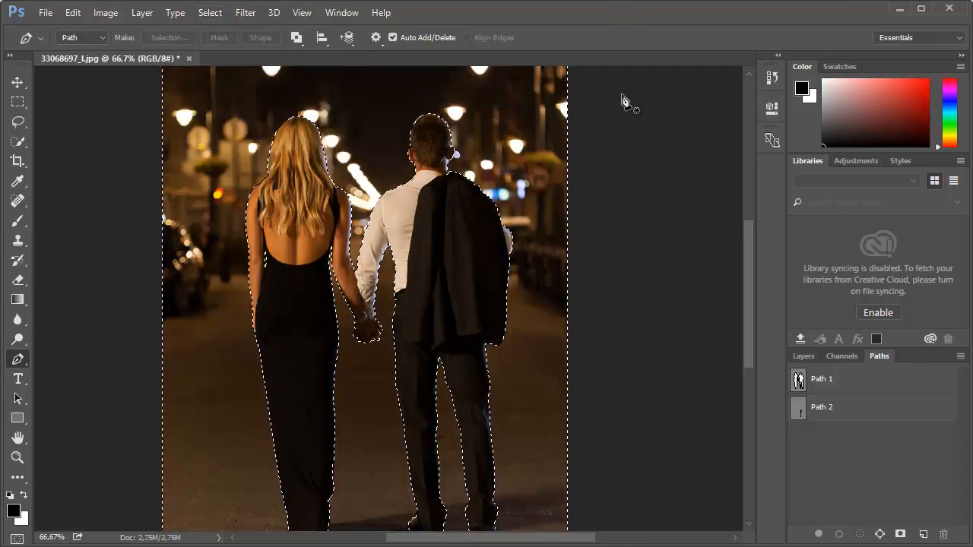
alt+click(575, 274)
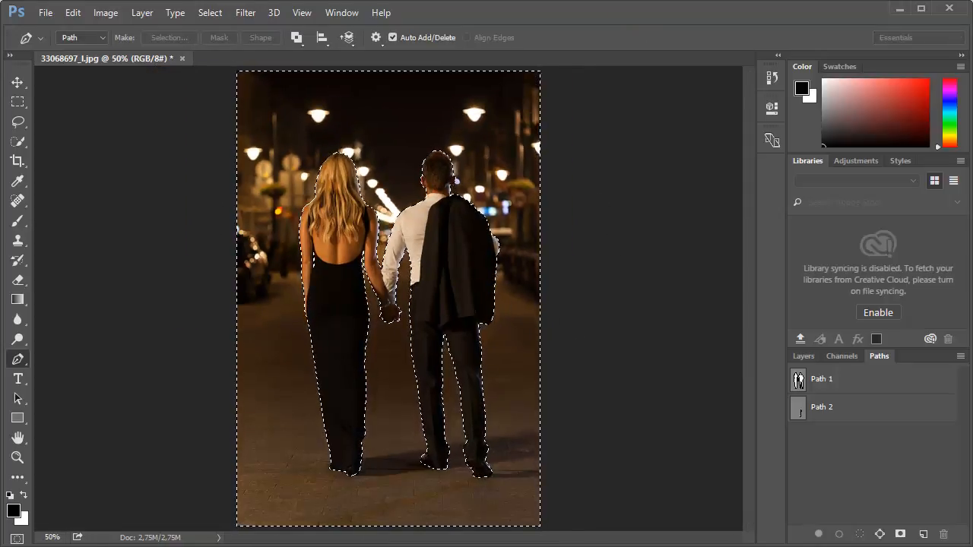
Copy the selected background onto a new layer above the Background layer
click(803, 356)
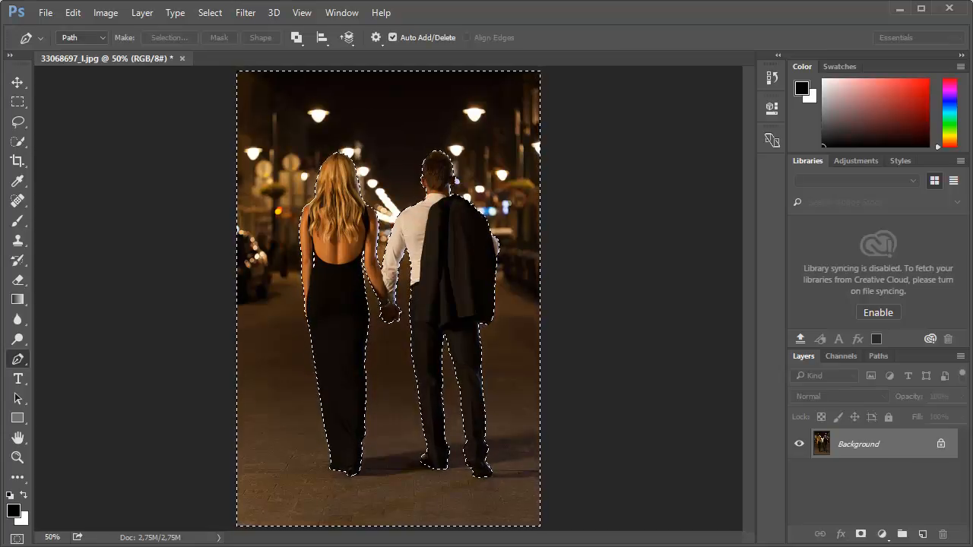
key(ctrl+j)
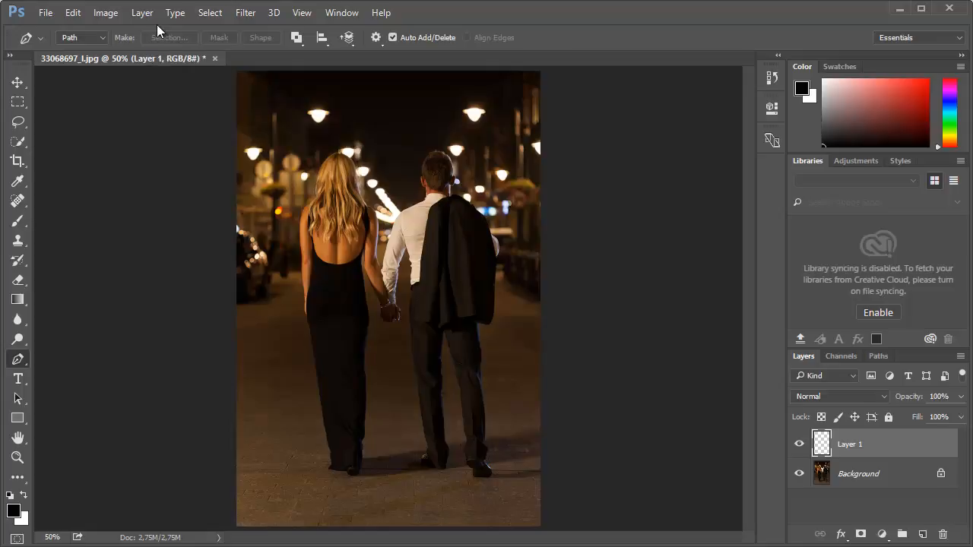
key(ctrl+z)
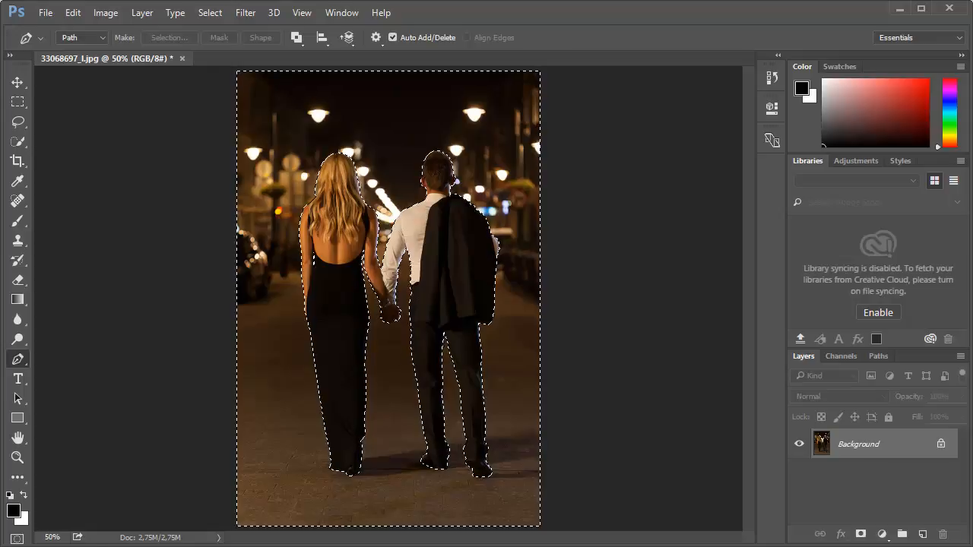
click(147, 14)
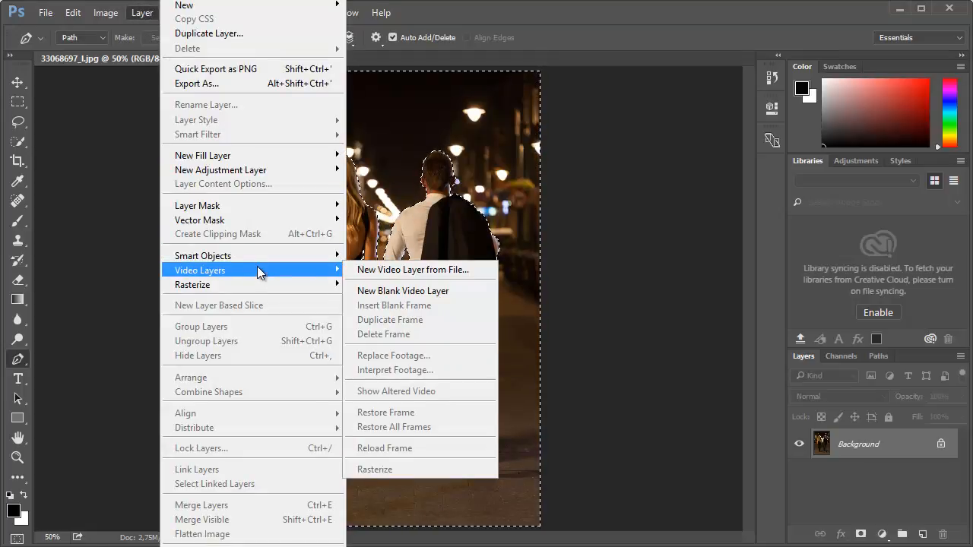
mouse_move(309, 12)
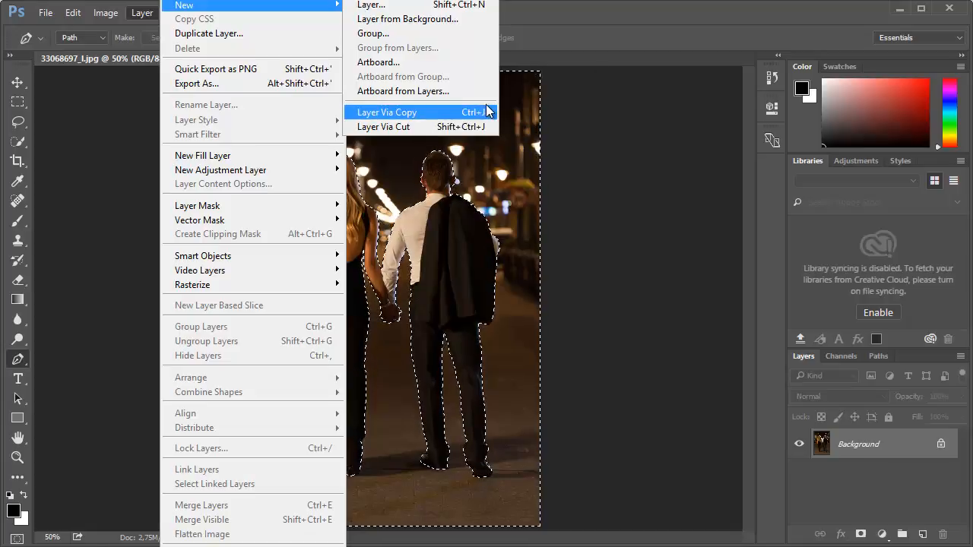
click(784, 10)
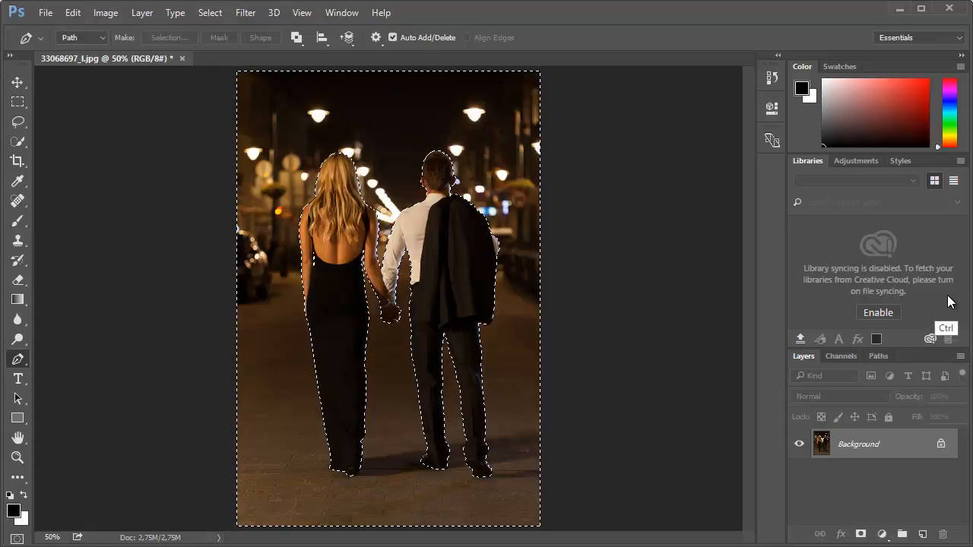
key(ctrl+j)
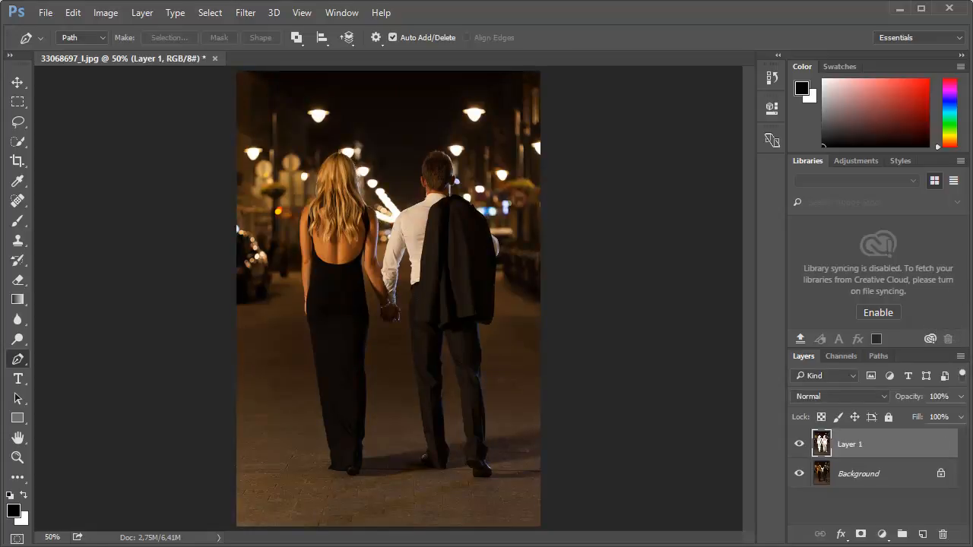
Start a Field Blur from the Blur Gallery on Layer 1 and set its blur to 10 px
click(248, 16)
mouse_move(304, 198)
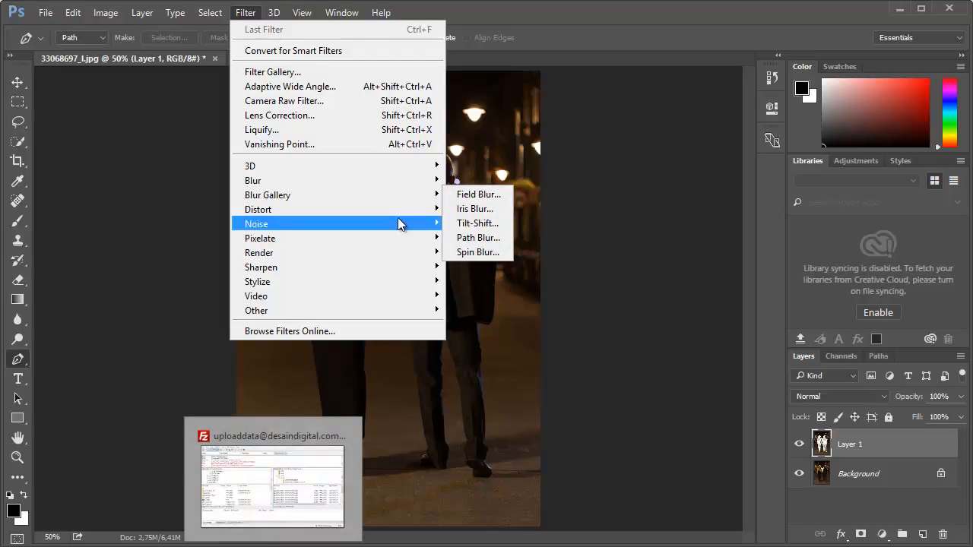
mouse_move(391, 192)
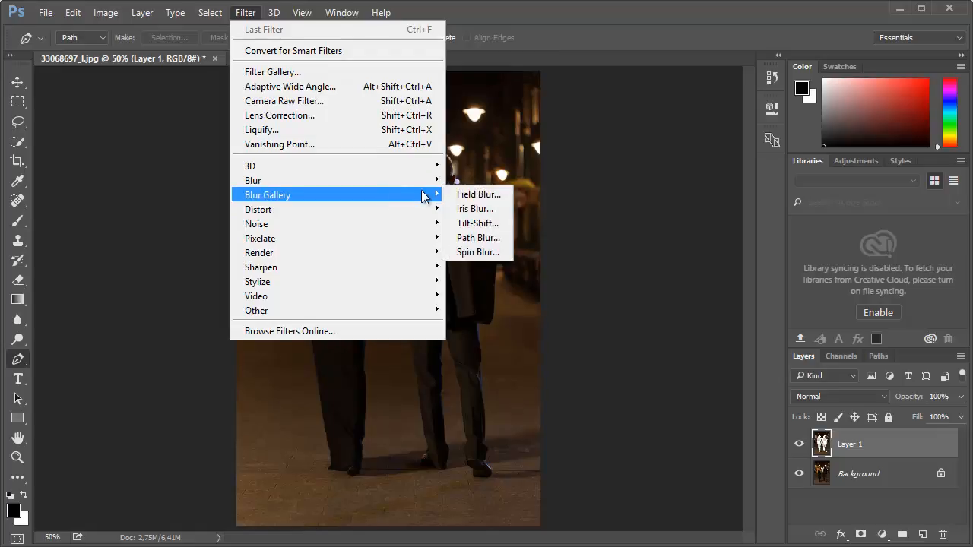
click(473, 195)
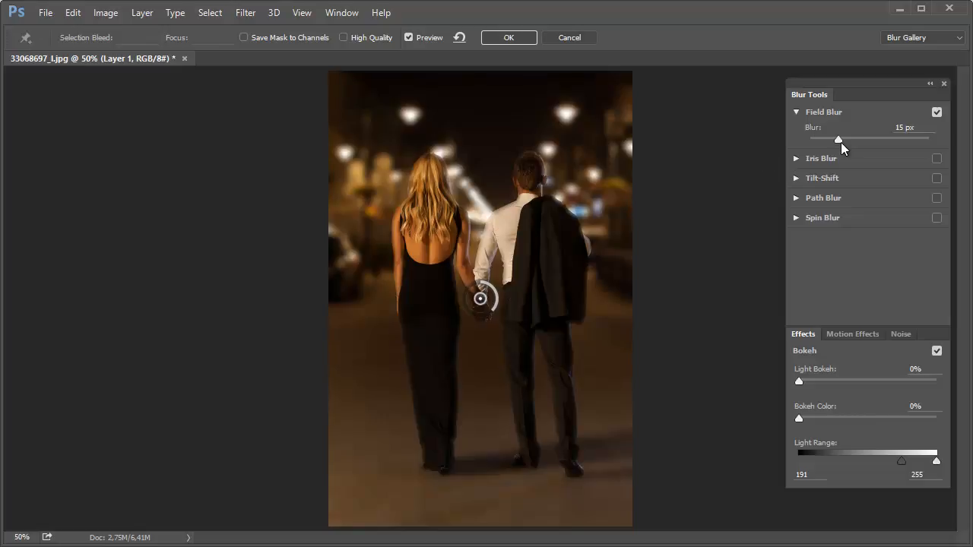
mouse_move(841, 142)
mouse_down()
mouse_move(828, 141)
mouse_move(853, 139)
mouse_move(821, 142)
mouse_move(833, 143)
mouse_up()
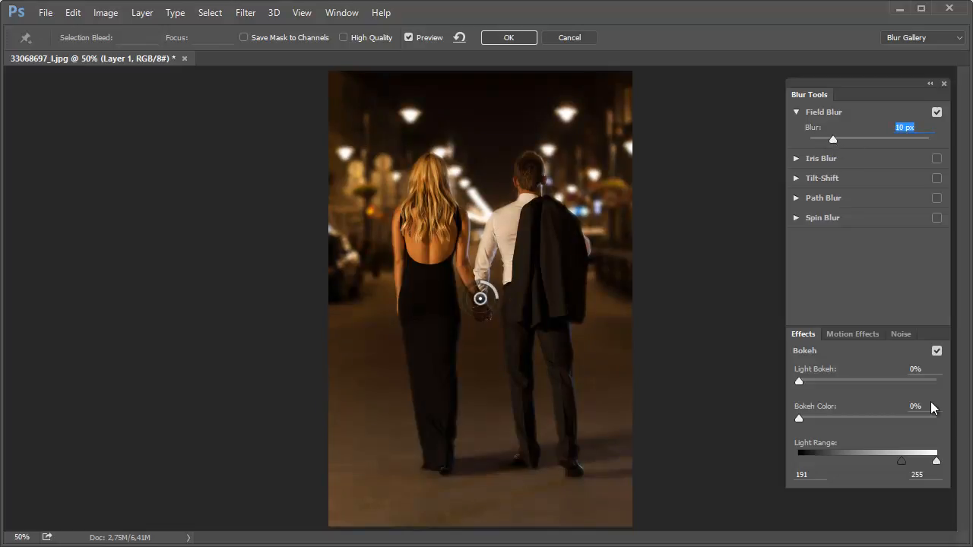
Set Light Bokeh to 45% and move the blur pin up between the couple's heads
mouse_move(799, 382)
mouse_down()
mouse_move(877, 385)
mouse_move(813, 394)
mouse_up()
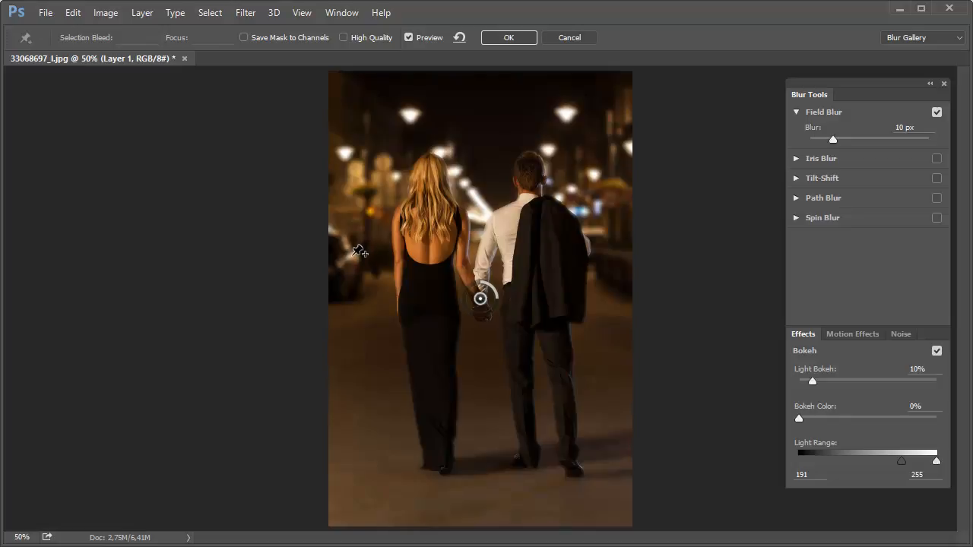
drag(823, 386, 863, 384)
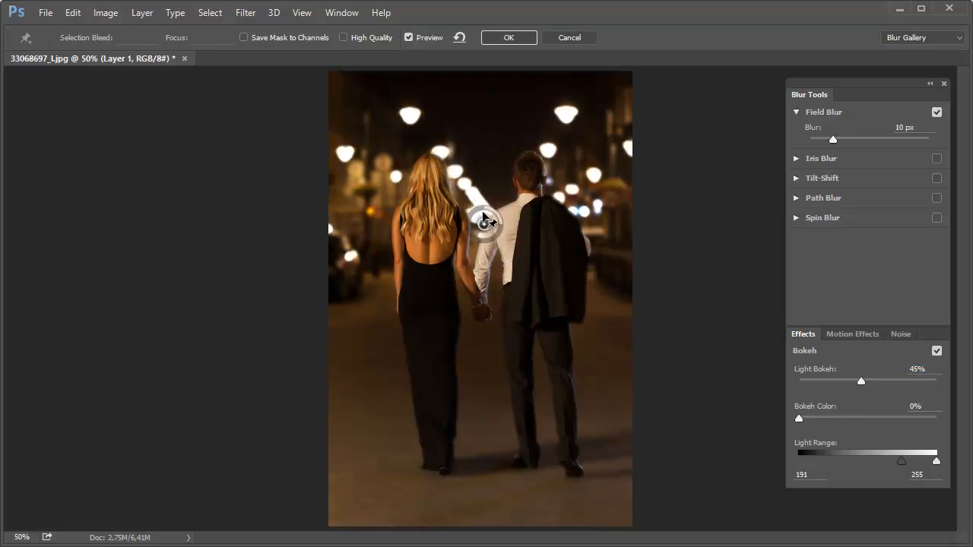
drag(480, 169, 477, 154)
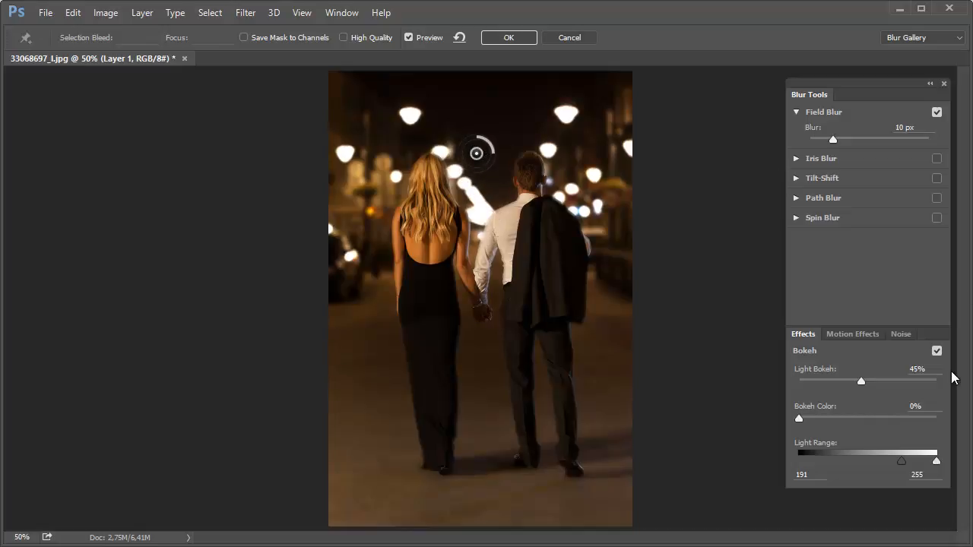
Set Bokeh Color to 55% and Light Bokeh to 50%, and apply the Field Blur
drag(799, 418, 824, 418)
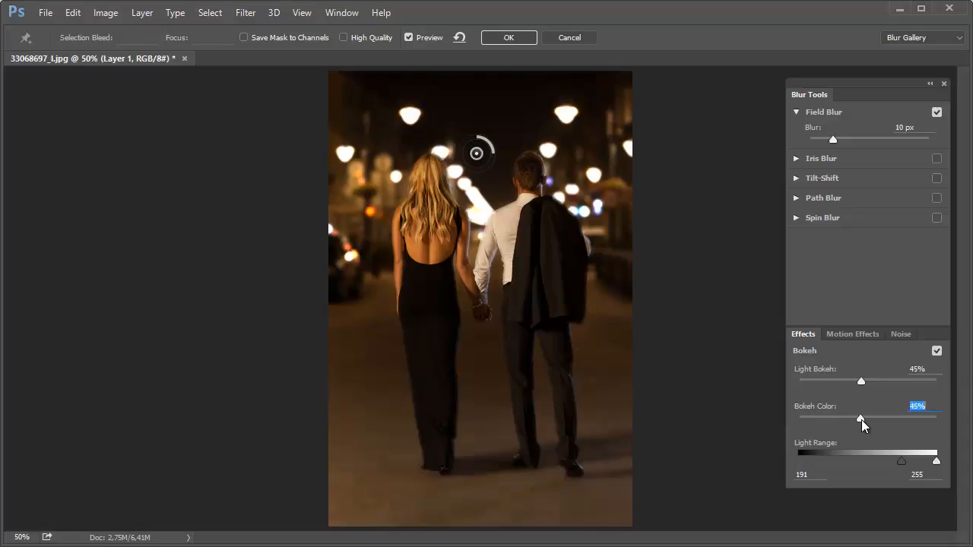
drag(919, 425, 843, 440)
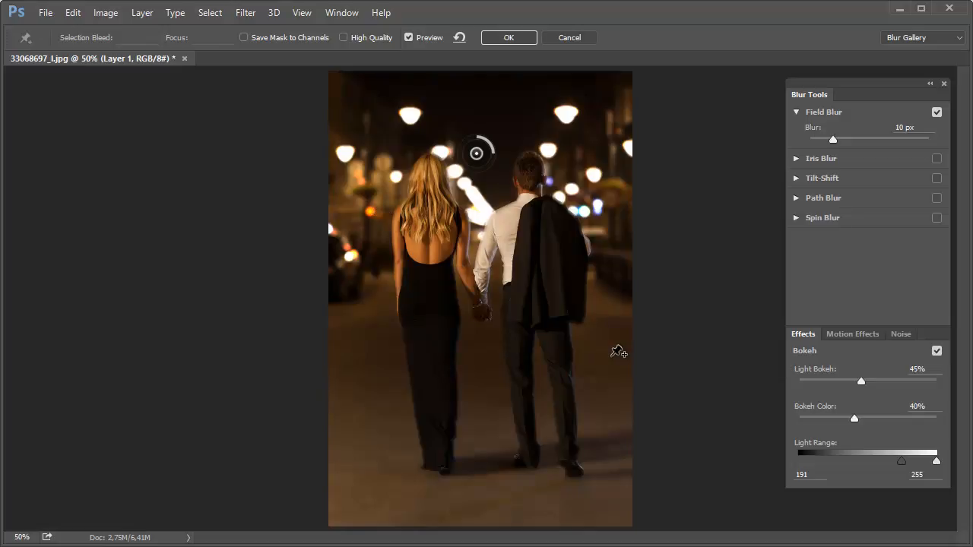
drag(815, 418, 850, 432)
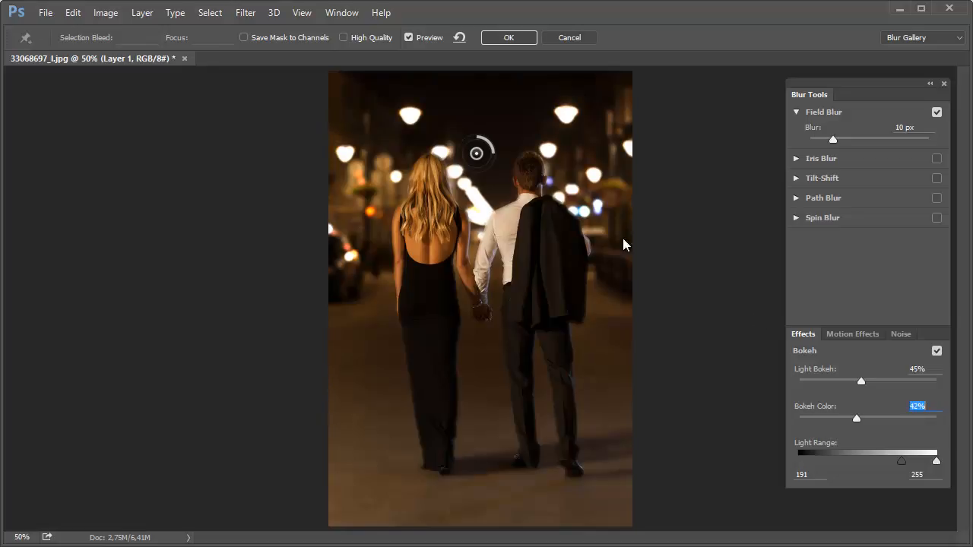
mouse_move(856, 418)
mouse_down()
mouse_move(874, 423)
mouse_move(852, 426)
mouse_up()
drag(861, 381, 871, 392)
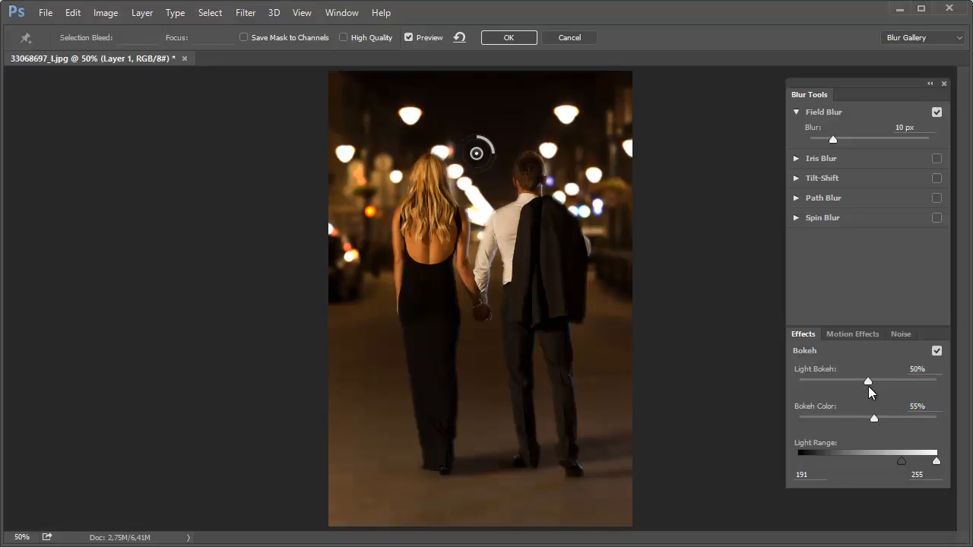
click(508, 38)
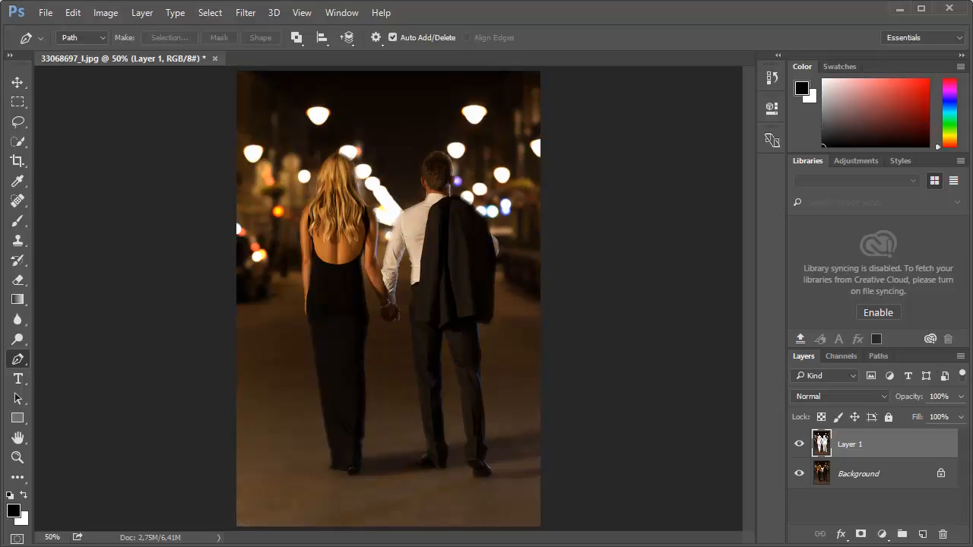
Examine the couple's edges at 200% and compare the image with Layer 1 hidden and shown
ctrl+click(428, 199)
ctrl+click(428, 210)
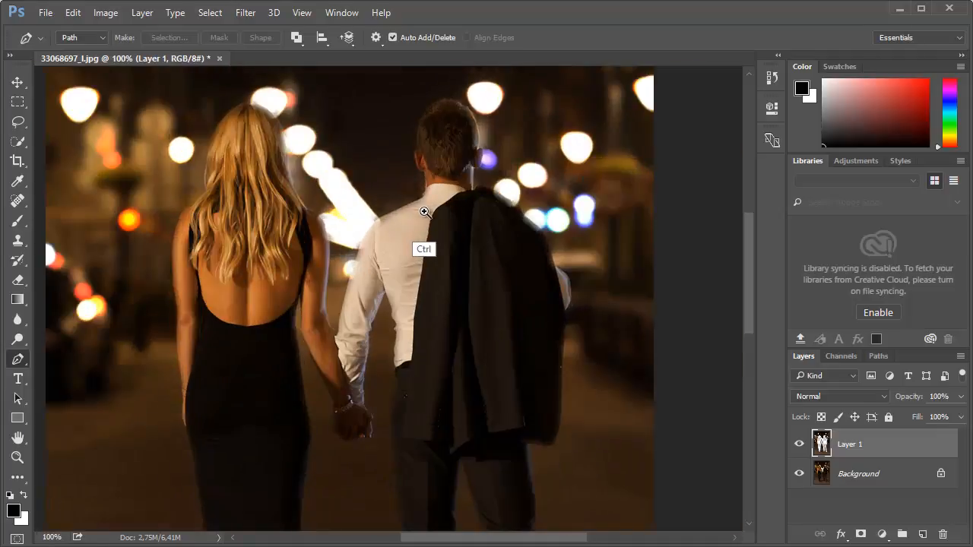
ctrl+click(422, 211)
drag(335, 264, 372, 310)
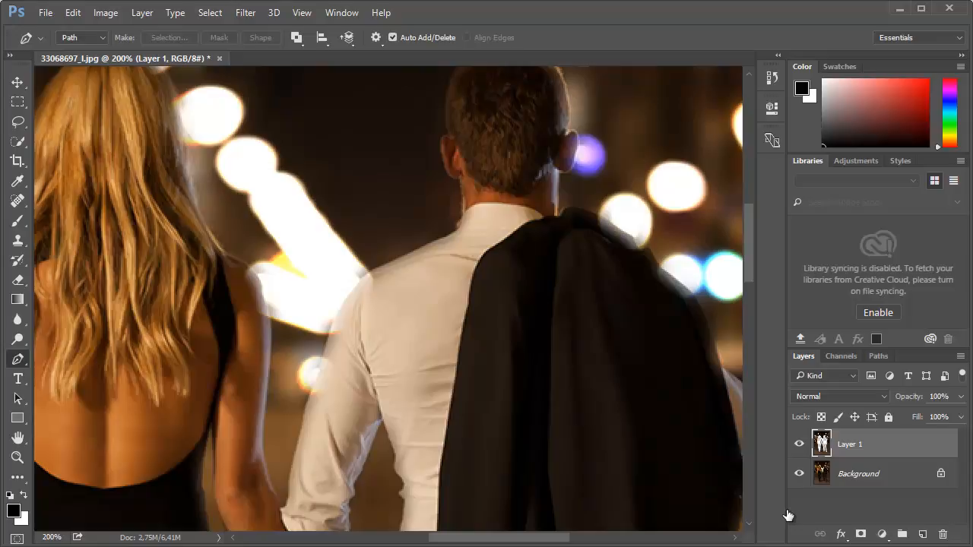
click(798, 444)
click(799, 445)
click(799, 446)
click(800, 446)
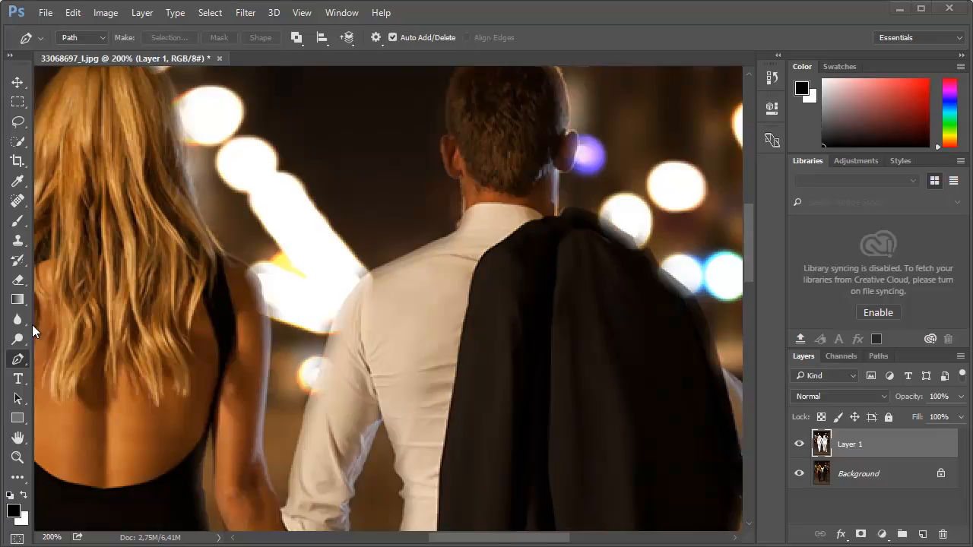
Erase the blurred fringe of Layer 1 along the woman's hair, shoulders and outer arm with the Eraser tool
click(18, 280)
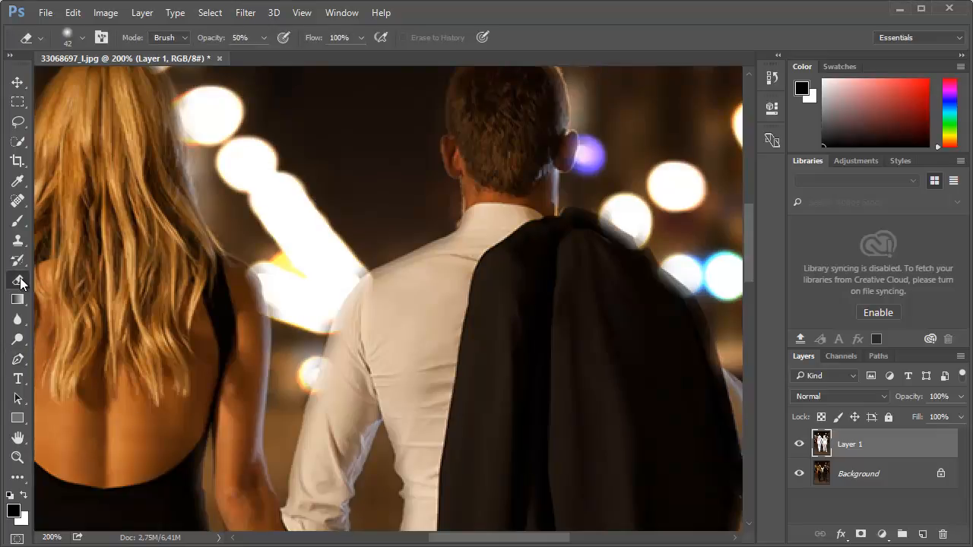
right_click(19, 282)
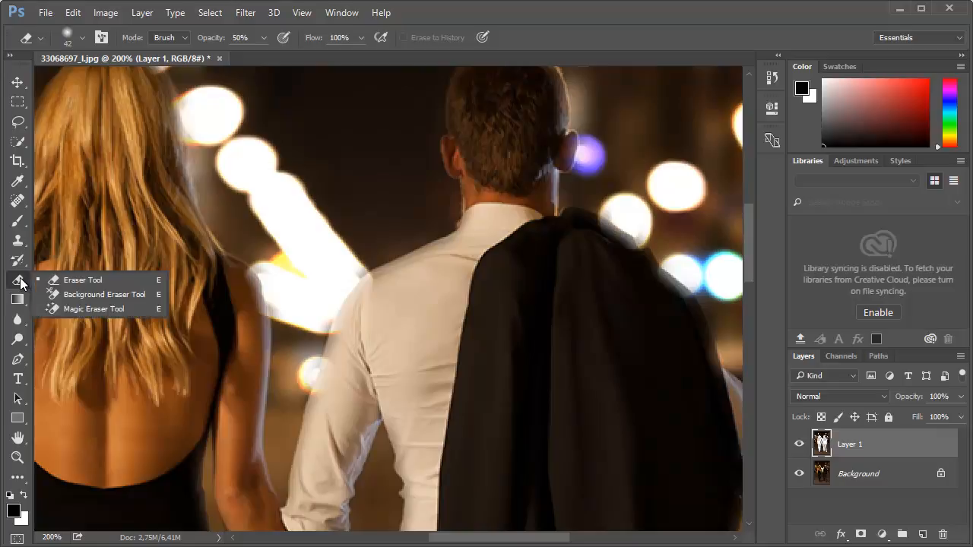
click(34, 283)
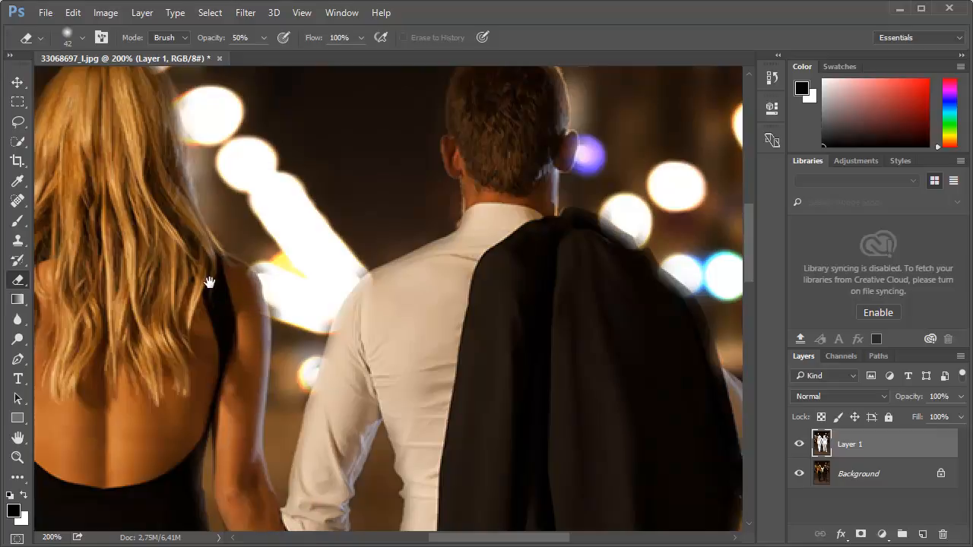
drag(224, 282, 334, 385)
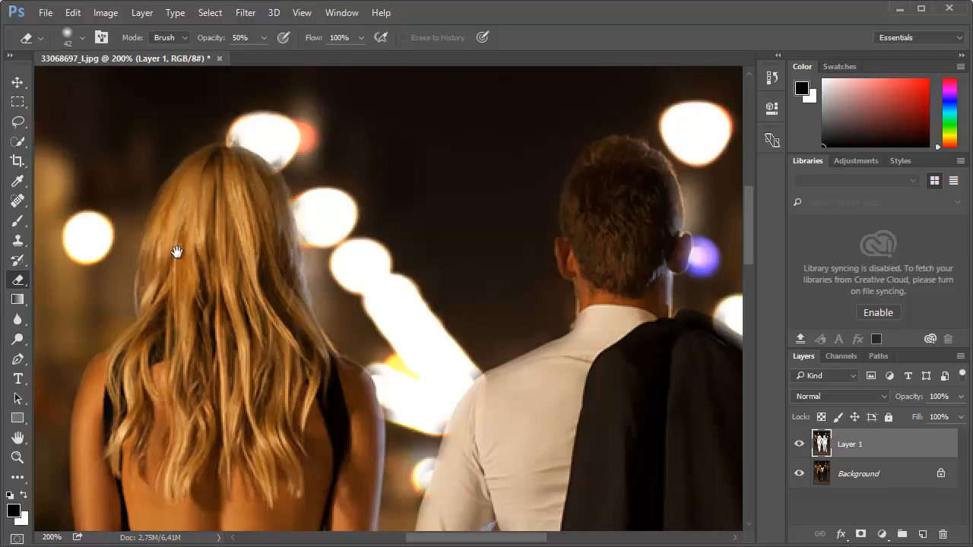
drag(166, 297, 236, 233)
drag(264, 344, 347, 99)
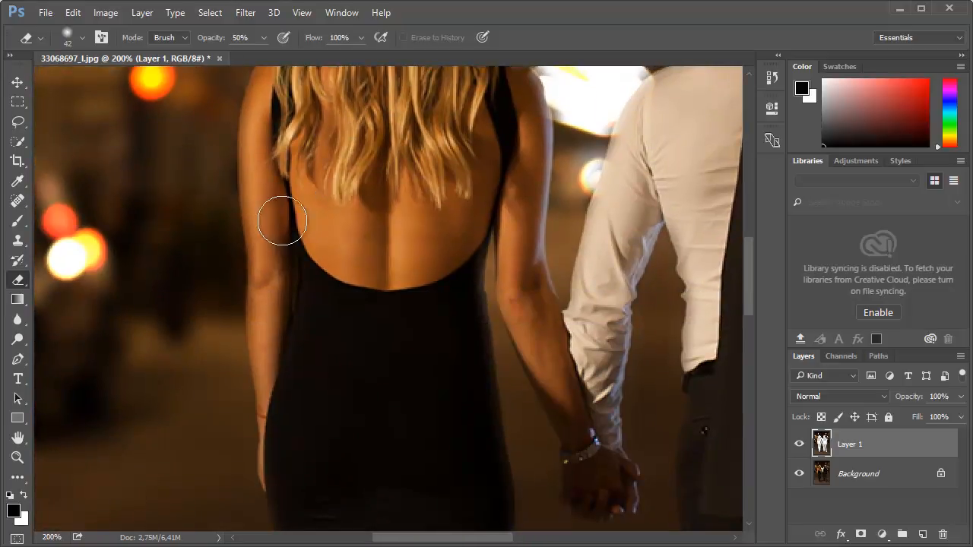
Erase the blurred fringe along both sides of the woman's dress, from the hips down to the hem
drag(278, 424, 308, 246)
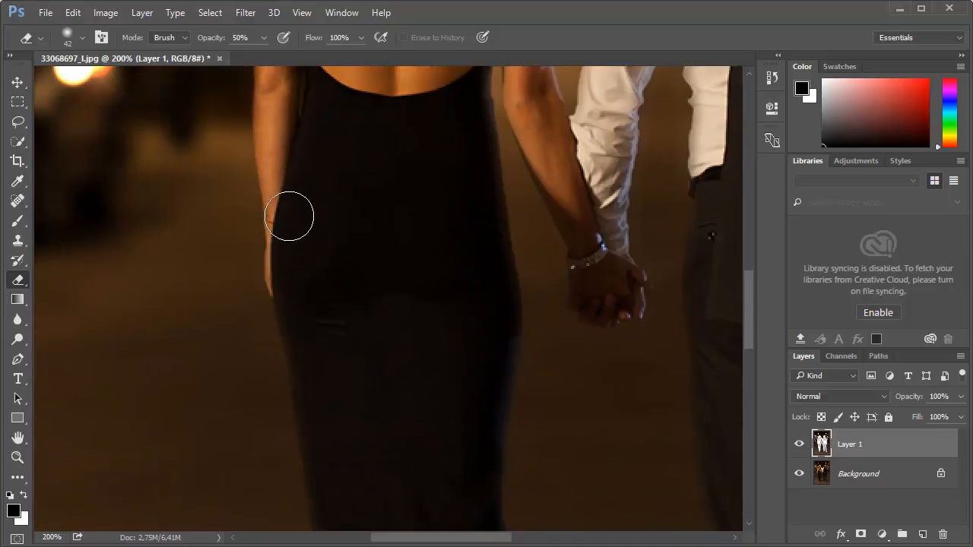
drag(337, 358, 321, 229)
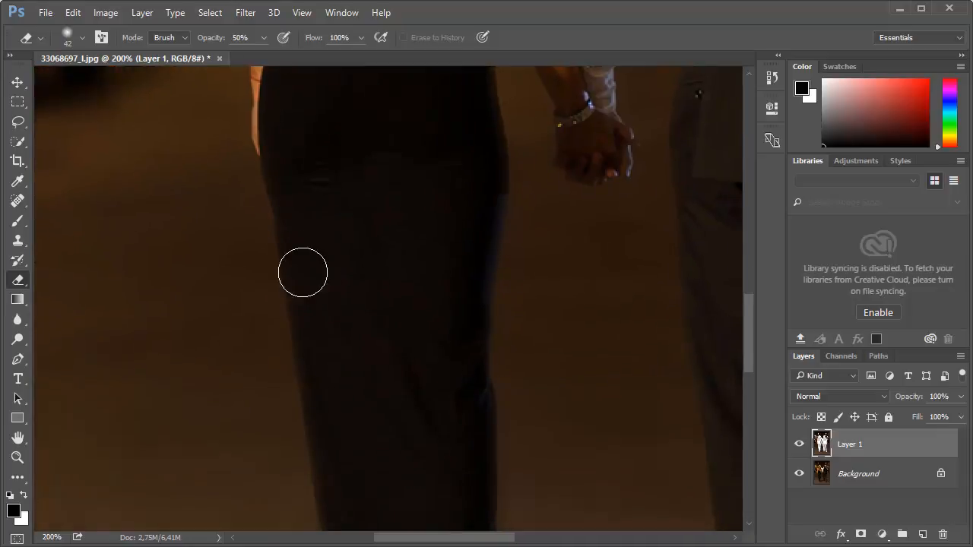
drag(337, 417, 347, 232)
drag(363, 413, 340, 232)
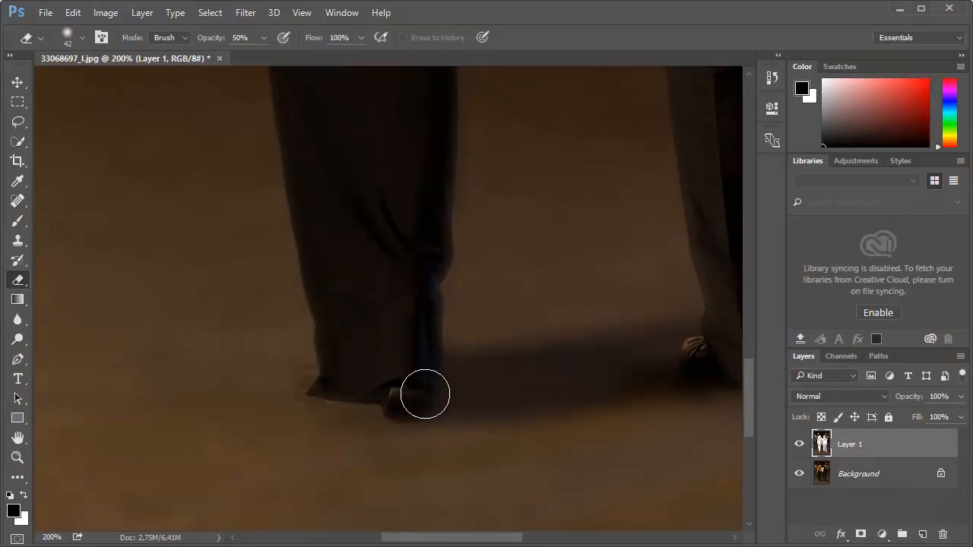
mouse_move(404, 275)
mouse_down()
mouse_move(399, 385)
mouse_move(373, 492)
mouse_up()
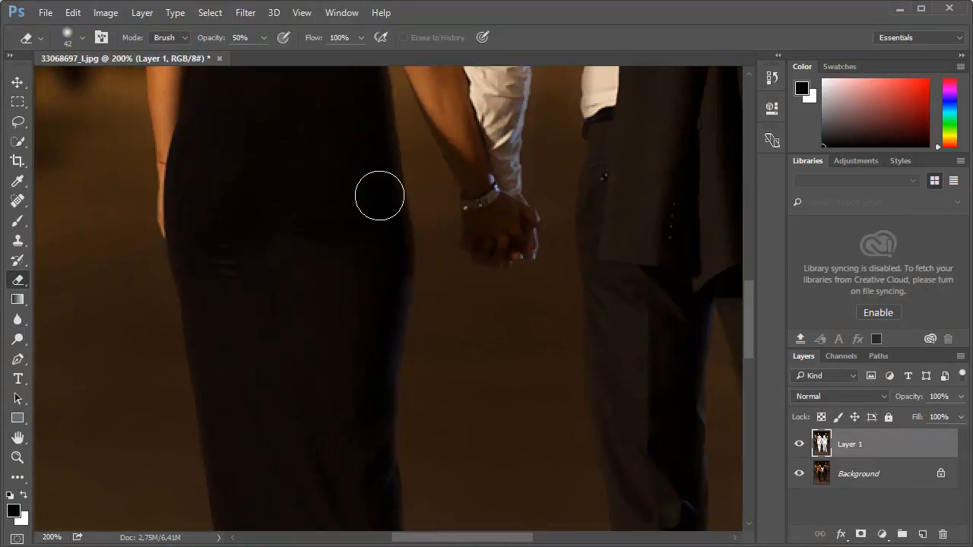
mouse_move(414, 256)
mouse_down()
mouse_move(434, 393)
mouse_move(415, 436)
mouse_up()
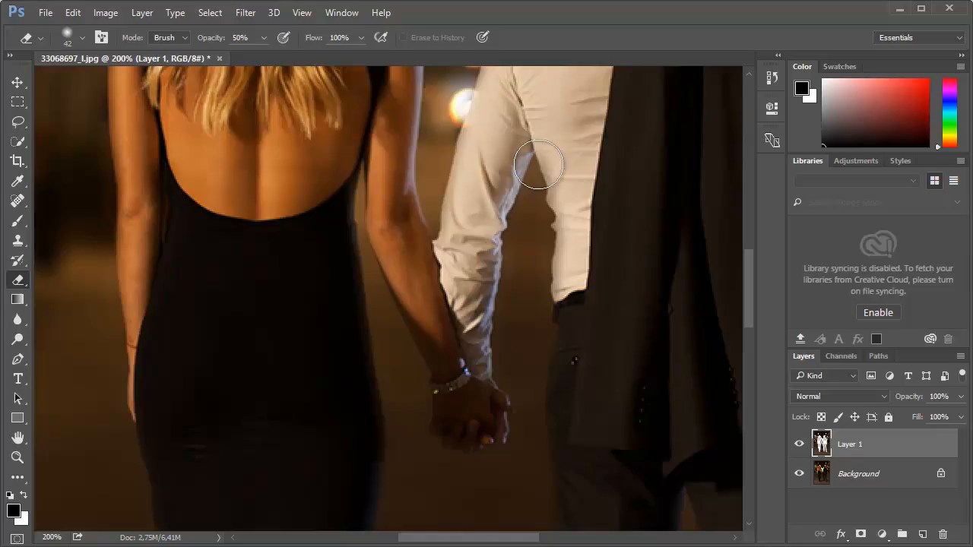
Erase the blurred fringe around the man's white sleeve, waist and the outer side of his jacket
mouse_move(612, 346)
mouse_down()
mouse_move(466, 286)
mouse_move(445, 291)
mouse_up()
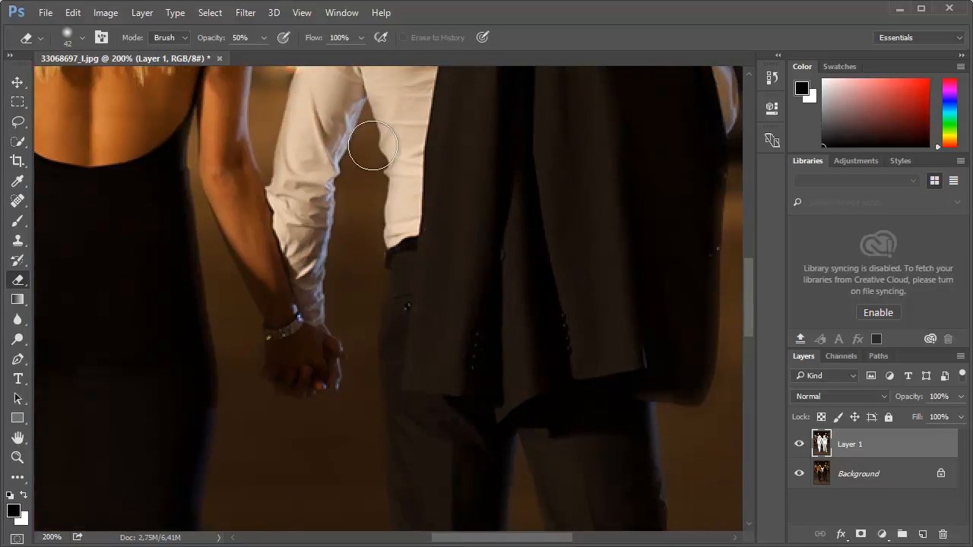
drag(556, 320, 369, 94)
mouse_move(451, 189)
mouse_down()
mouse_move(373, 430)
mouse_move(430, 391)
mouse_move(436, 350)
mouse_up()
mouse_move(435, 217)
mouse_down()
mouse_move(406, 365)
mouse_move(441, 358)
mouse_up()
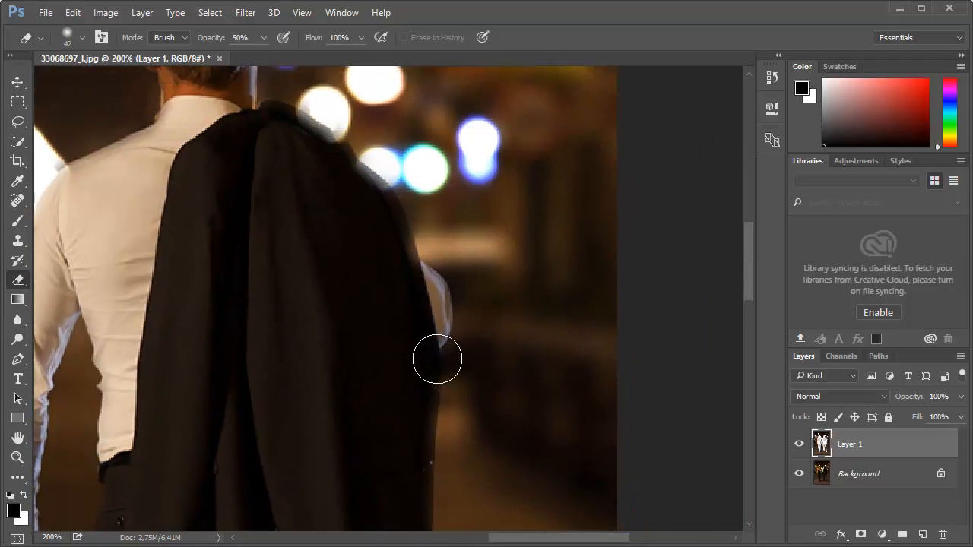
Erase the light fringe over the jacket's shoulder and down its outer edge to the man's elbow
click(302, 130)
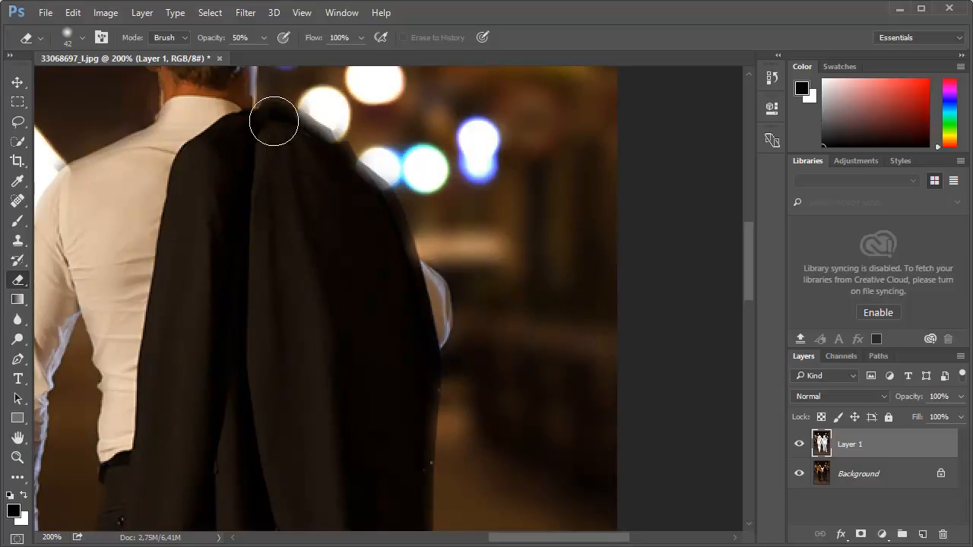
mouse_move(291, 123)
mouse_down()
mouse_move(337, 161)
mouse_move(281, 123)
mouse_move(295, 119)
mouse_move(332, 149)
mouse_move(314, 132)
mouse_move(302, 127)
mouse_move(381, 199)
mouse_move(350, 167)
mouse_move(368, 180)
mouse_move(412, 249)
mouse_move(438, 291)
mouse_up()
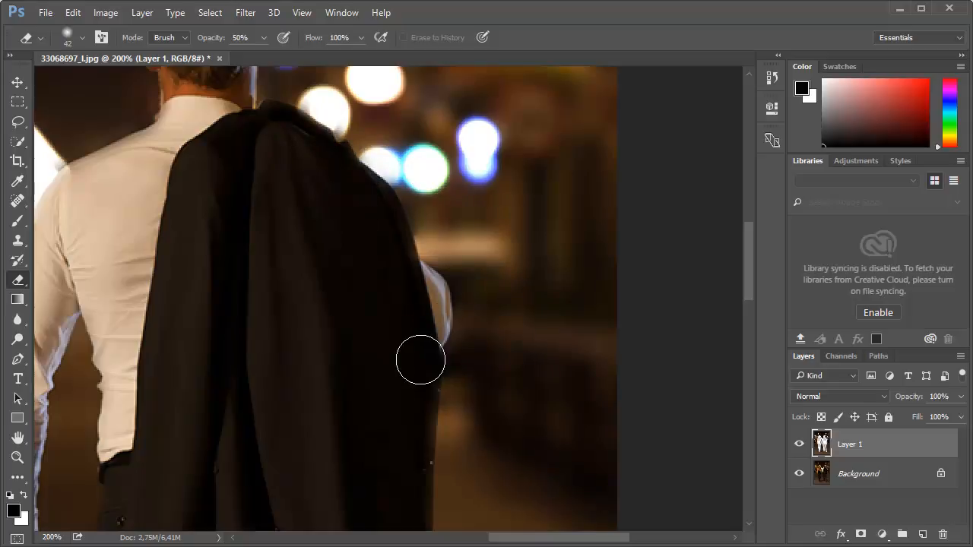
drag(326, 246, 408, 458)
drag(346, 198, 332, 267)
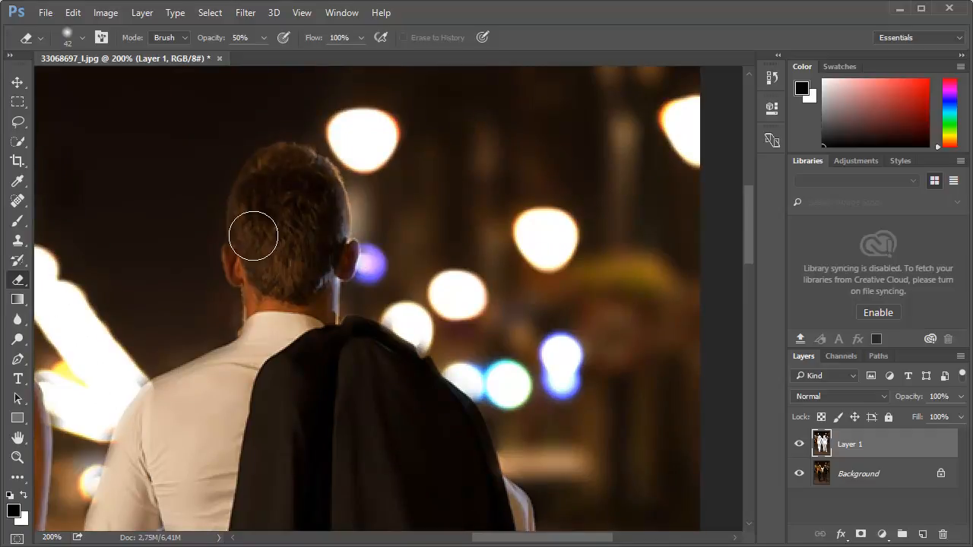
Erase the blurred fringe around the man's head and neck, reducing the eraser size to 37 px
mouse_move(265, 316)
mouse_down()
mouse_move(244, 381)
mouse_move(252, 310)
mouse_move(200, 392)
mouse_move(229, 347)
mouse_move(176, 371)
mouse_move(244, 318)
mouse_move(208, 353)
mouse_move(254, 289)
mouse_move(253, 255)
mouse_move(235, 242)
mouse_move(241, 187)
mouse_move(254, 311)
mouse_move(163, 376)
mouse_move(233, 368)
mouse_move(145, 426)
mouse_move(185, 389)
mouse_move(305, 358)
mouse_move(322, 294)
mouse_move(318, 349)
mouse_move(341, 228)
mouse_move(303, 161)
mouse_move(331, 210)
mouse_move(336, 262)
mouse_move(316, 368)
mouse_move(289, 334)
mouse_move(258, 326)
mouse_move(306, 321)
mouse_move(314, 258)
mouse_move(327, 235)
mouse_up()
right_click(329, 235)
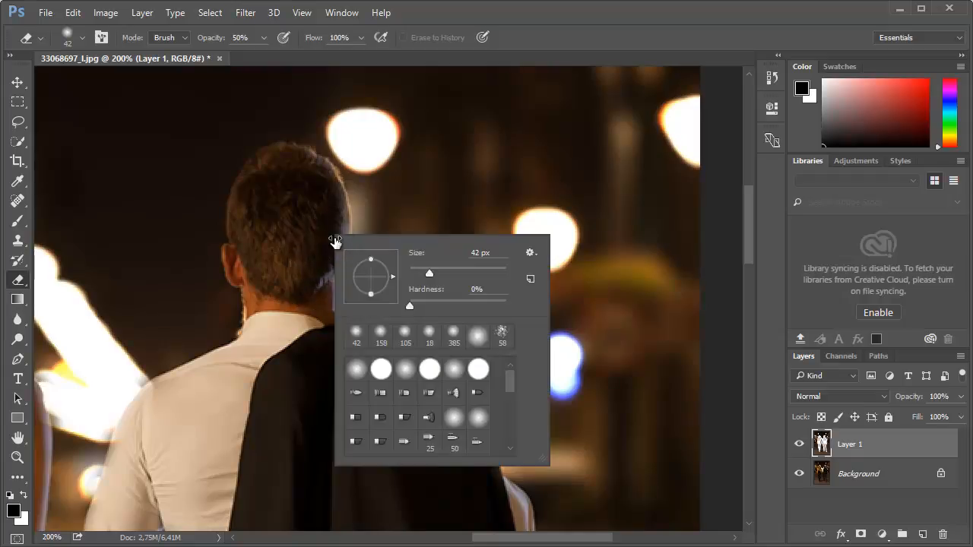
mouse_move(429, 272)
mouse_down()
mouse_move(461, 273)
mouse_move(427, 275)
mouse_up()
click(547, 53)
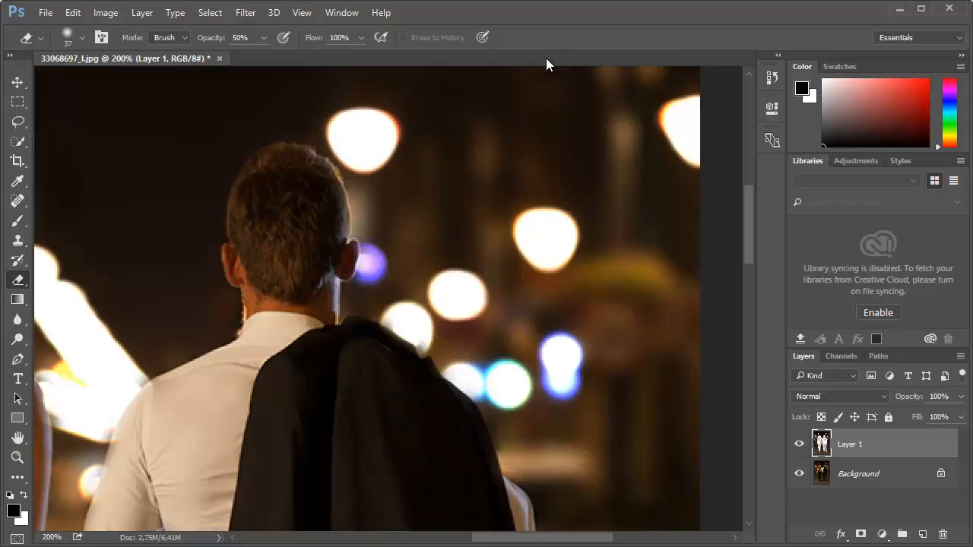
mouse_move(311, 198)
mouse_down()
mouse_move(328, 208)
mouse_move(330, 259)
mouse_move(314, 223)
mouse_up()
Add a layer mask to Layer 1 and fade out the blur over the lower ground with a vertical white-to-black linear gradient
click(312, 21)
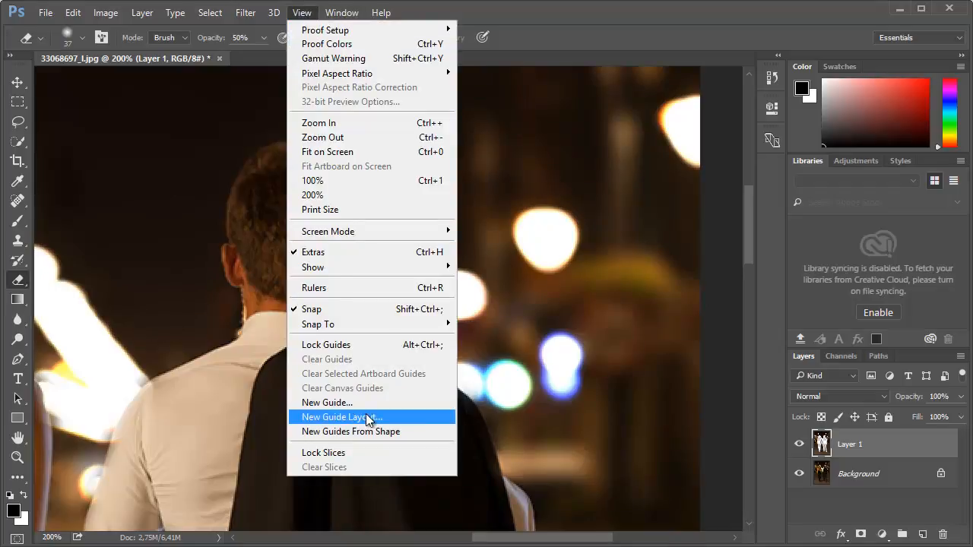
click(392, 153)
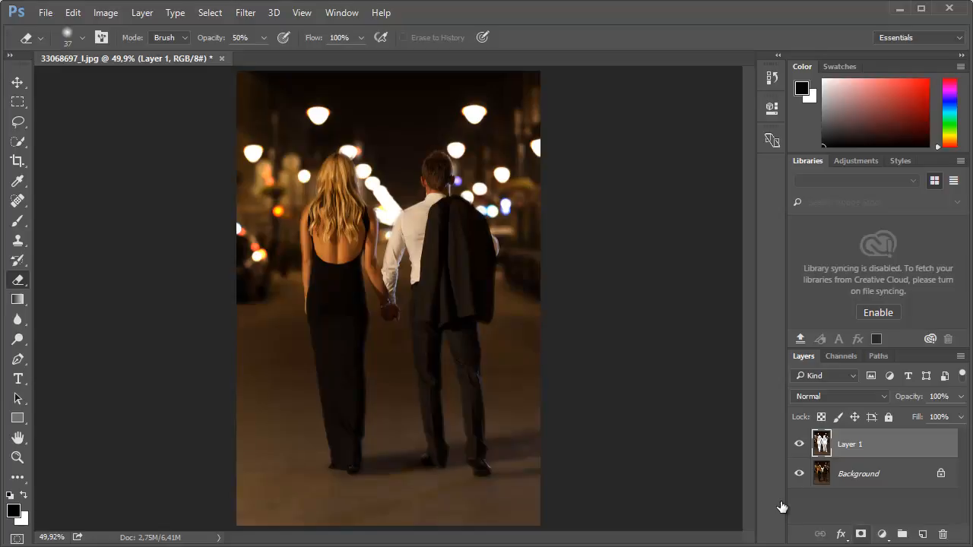
click(17, 299)
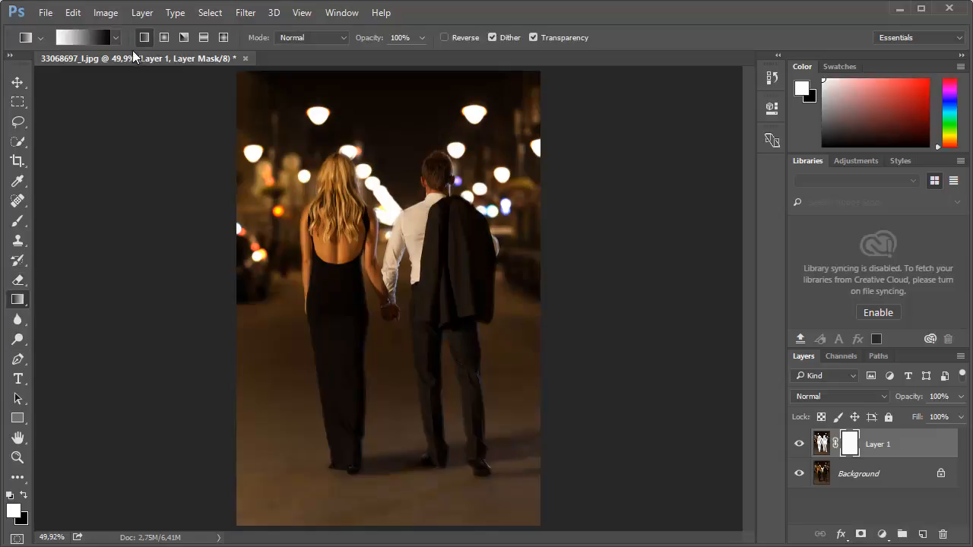
click(116, 38)
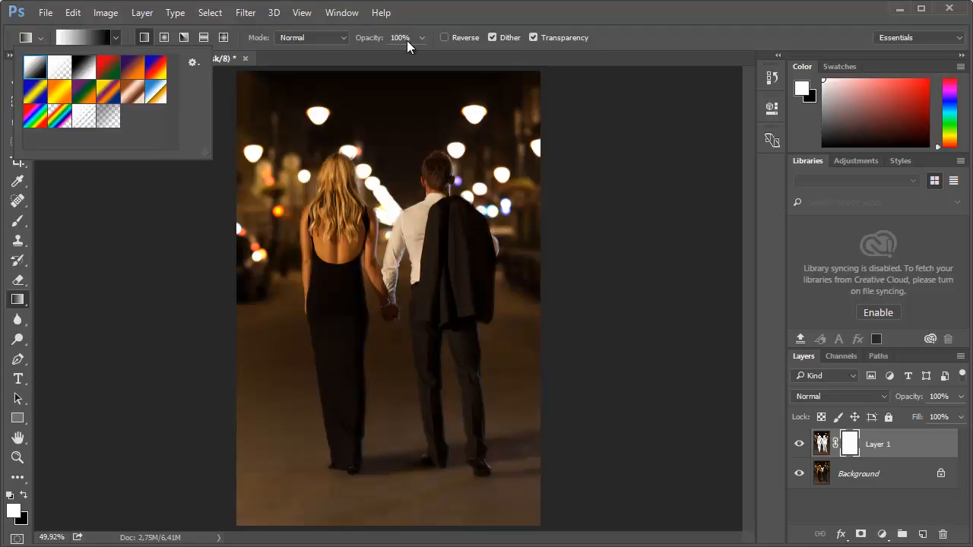
click(381, 30)
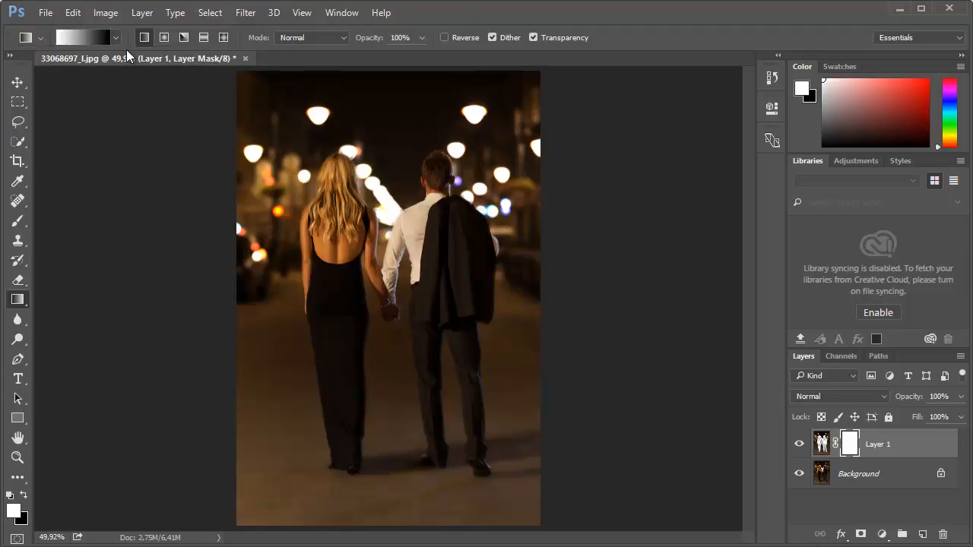
drag(393, 282, 394, 382)
drag(396, 431, 394, 496)
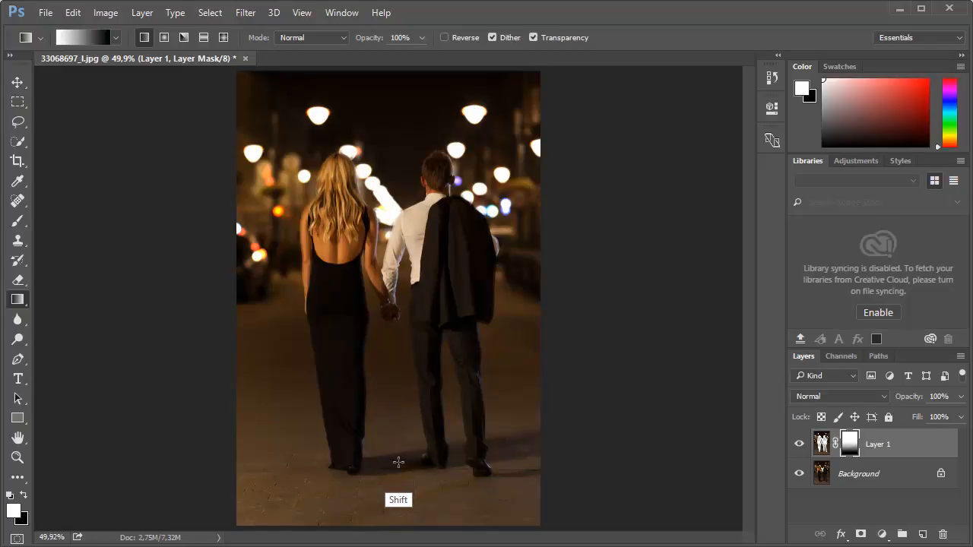